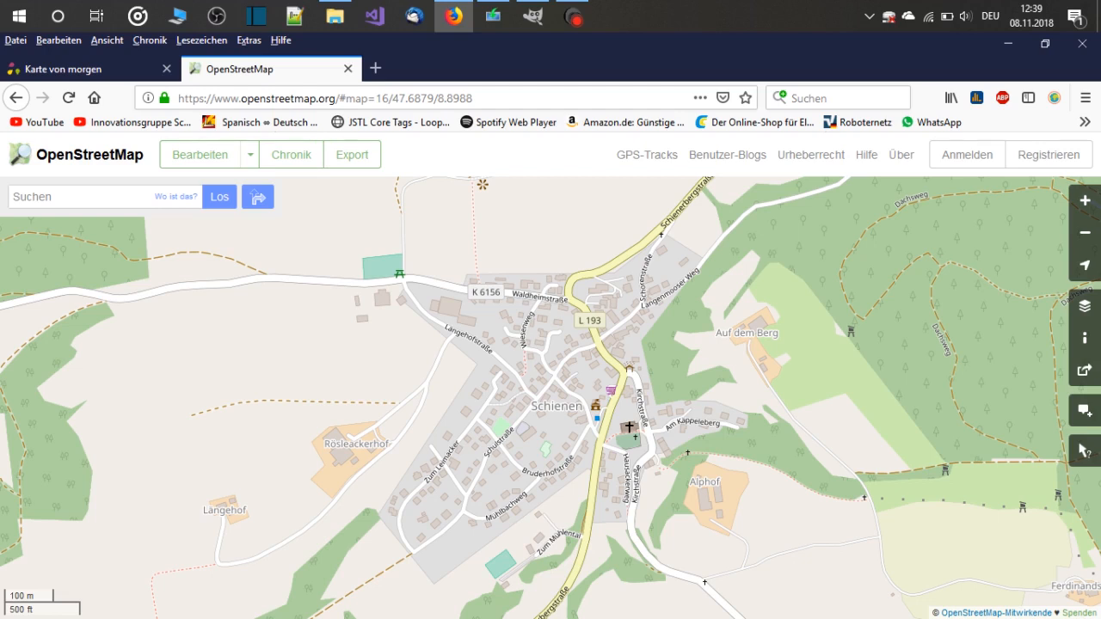
{"action": "left_click_drag", "start_coordinate": [551, 396], "coordinate": [602, 396]}
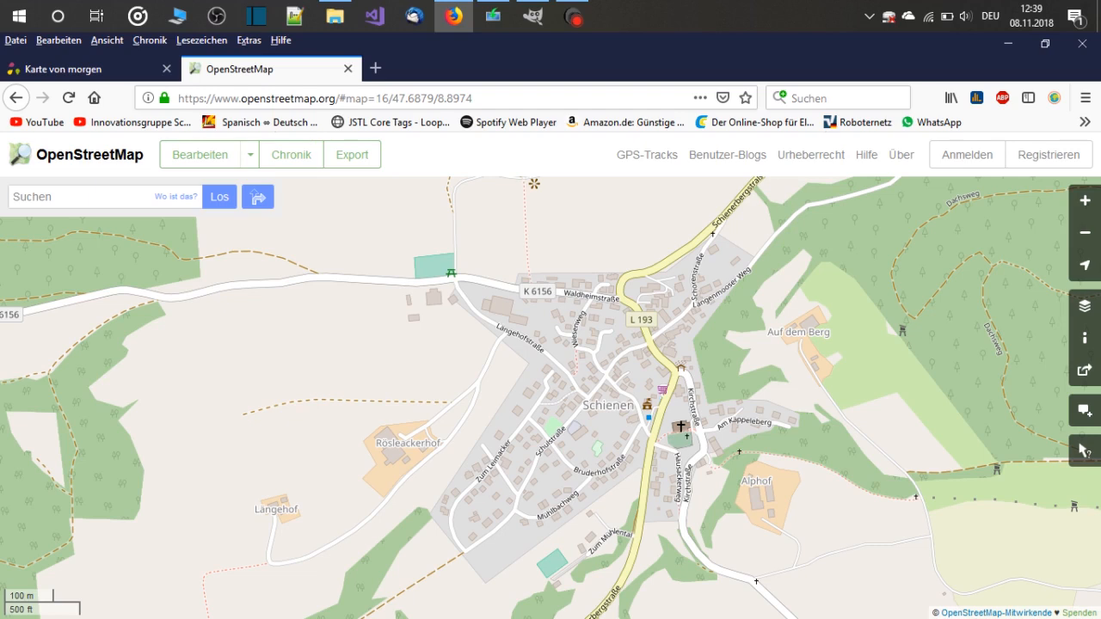
{"action": "left_click_drag", "start_coordinate": [551, 378], "coordinate": [513, 366]}
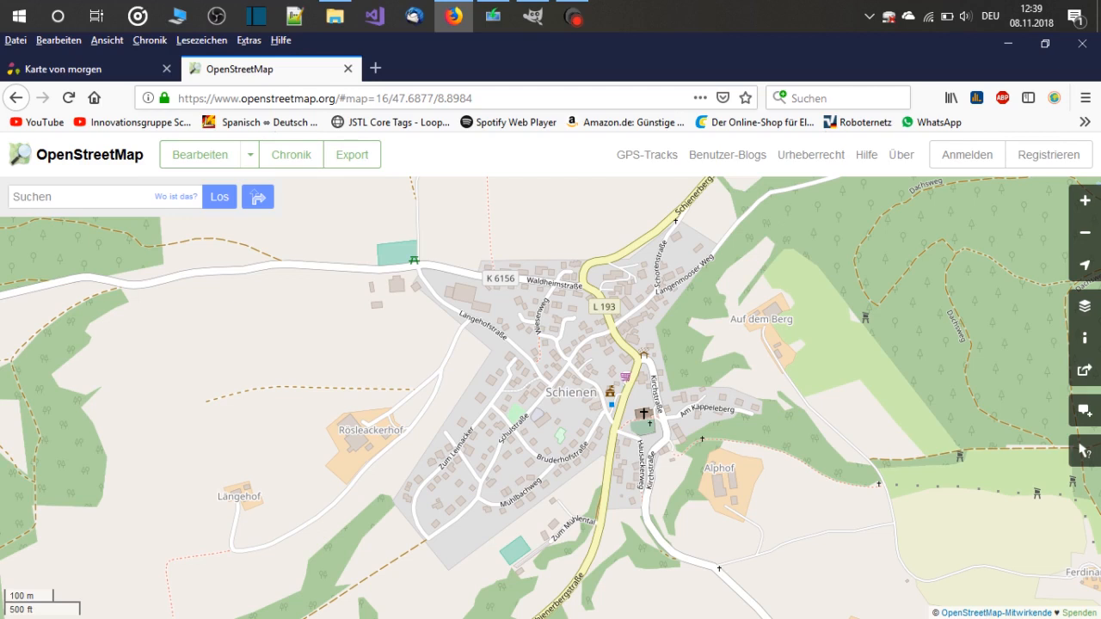
{"action": "mouse_move", "coordinate": [551, 397]}
{"action": "left_mouse_down"}
{"action": "mouse_move", "coordinate": [539, 388]}
{"action": "mouse_move", "coordinate": [531, 402]}
{"action": "left_mouse_up"}
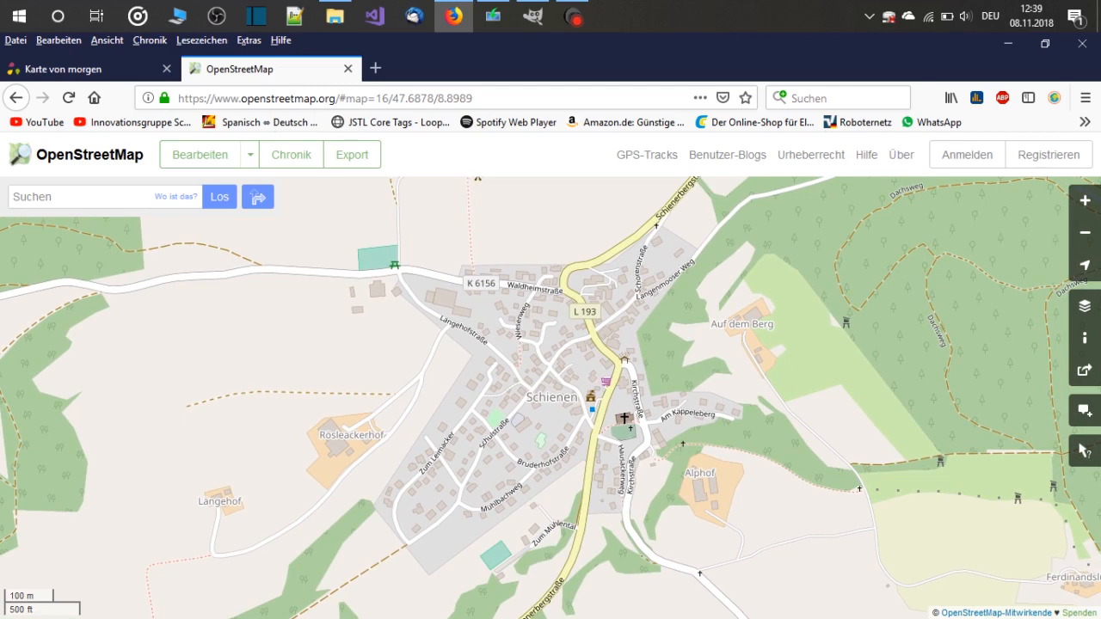
{"action": "mouse_move", "coordinate": [551, 397]}
{"action": "left_mouse_down"}
{"action": "mouse_move", "coordinate": [542, 418]}
{"action": "mouse_move", "coordinate": [560, 383]}
{"action": "left_mouse_up"}
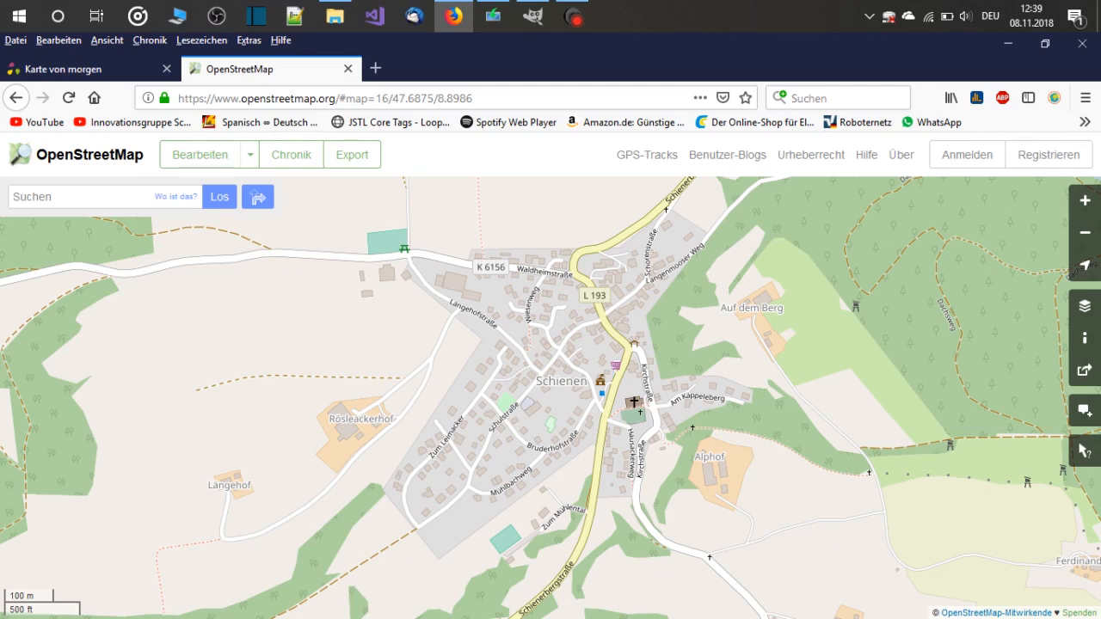
{"action": "left_click_drag", "start_coordinate": [562, 381], "coordinate": [553, 404]}
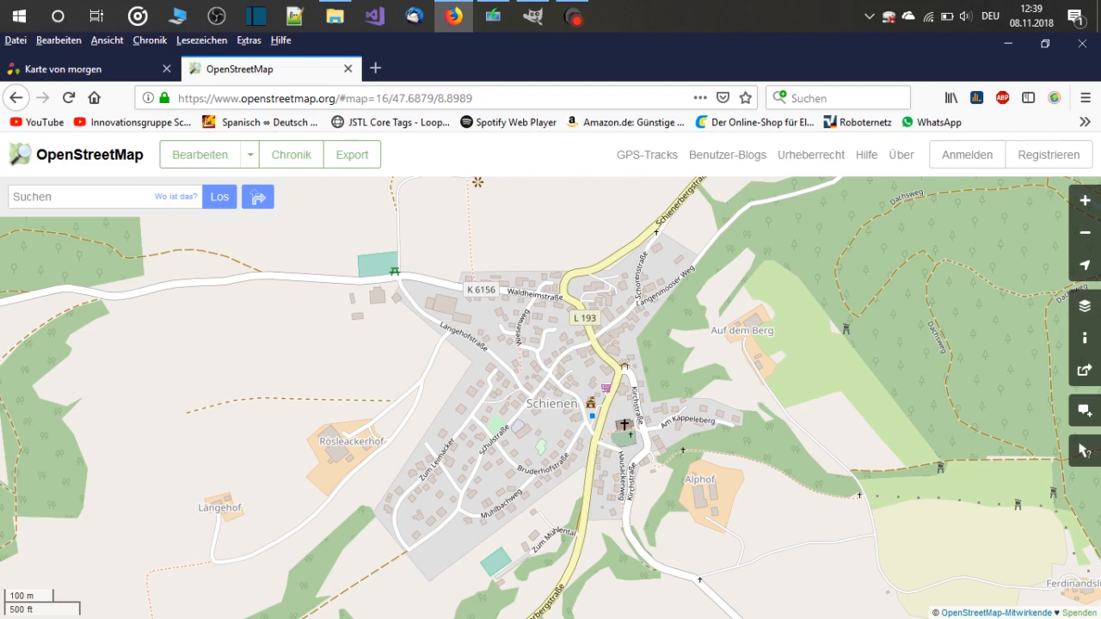
{"action": "left_click_drag", "start_coordinate": [552, 404], "coordinate": [550, 388]}
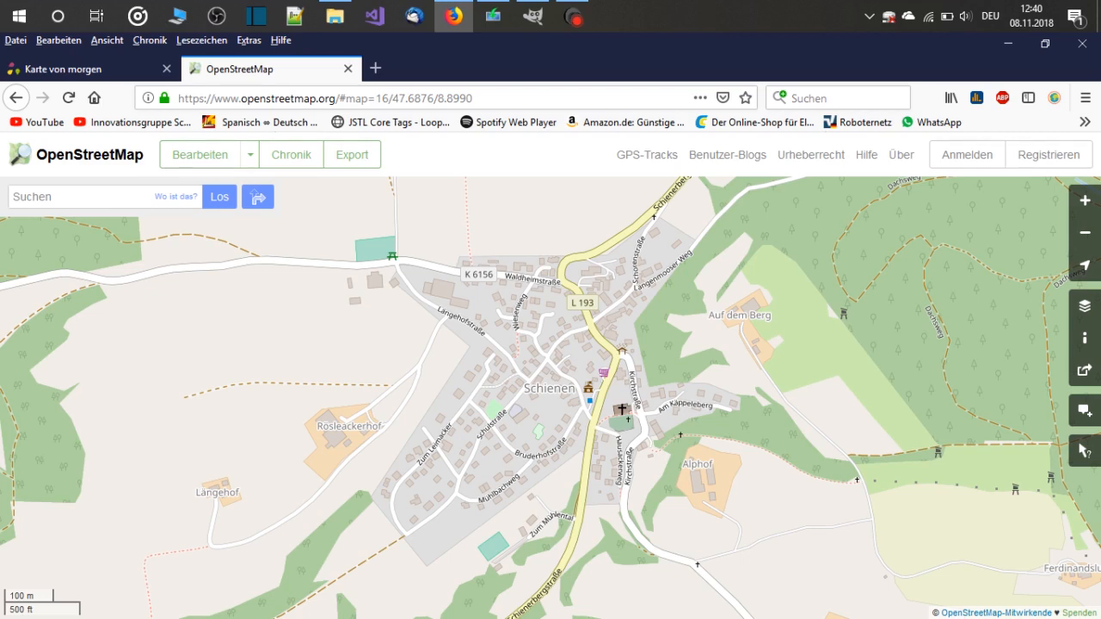
{"action": "mouse_move", "coordinate": [550, 378]}
{"action": "left_mouse_down"}
{"action": "mouse_move", "coordinate": [539, 406]}
{"action": "mouse_move", "coordinate": [545, 395]}
{"action": "left_mouse_up"}
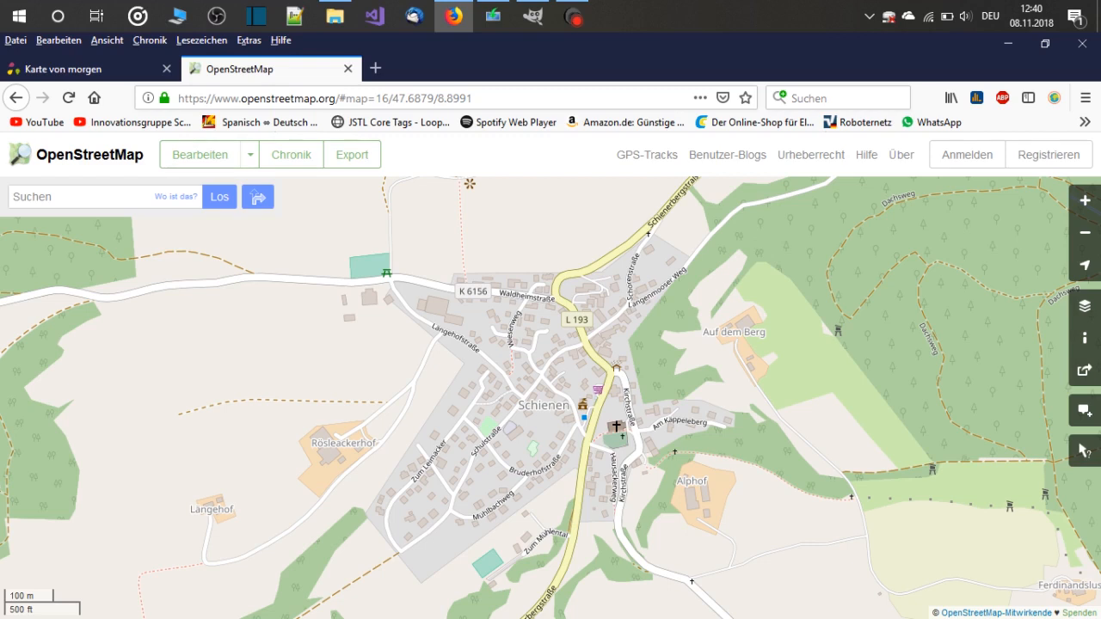
{"action": "left_click_drag", "start_coordinate": [551, 397], "coordinate": [555, 390]}
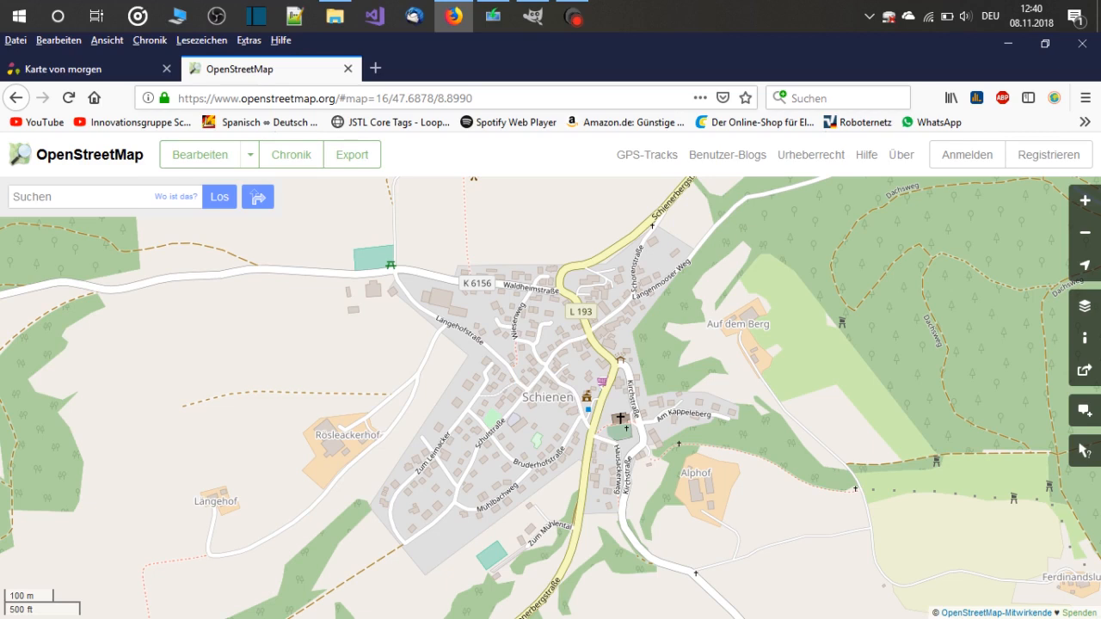
{"action": "left_click_drag", "start_coordinate": [550, 396], "coordinate": [560, 389]}
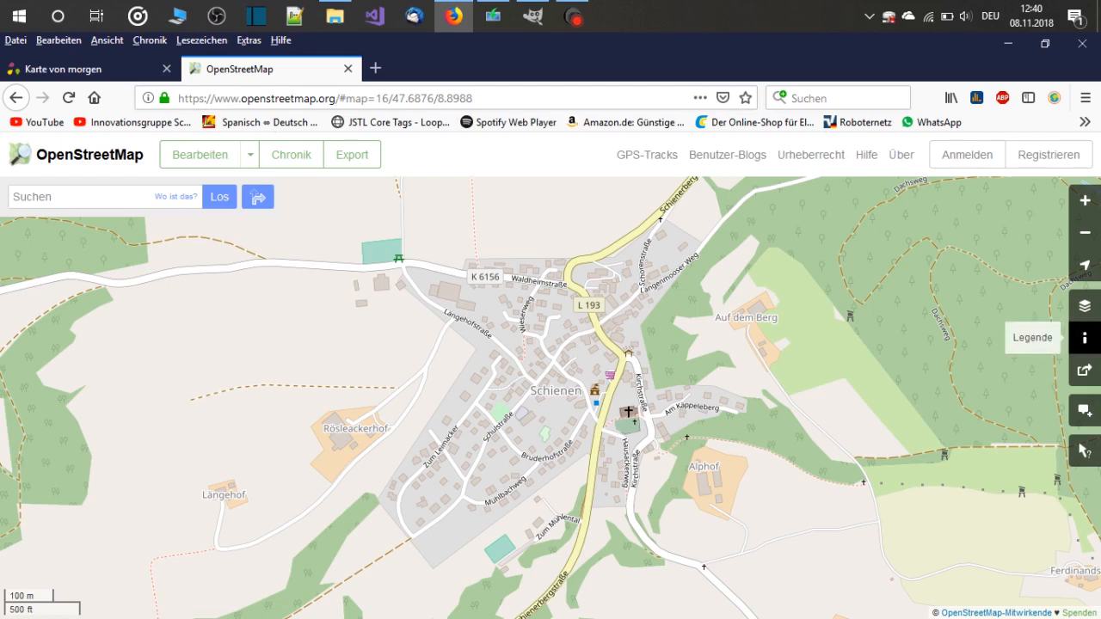
Define a custom image section for sharing around the village of Schienen, about 1096 x 636 pixels, with PNG as the format
{"action": "left_click", "coordinate": [1085, 370]}
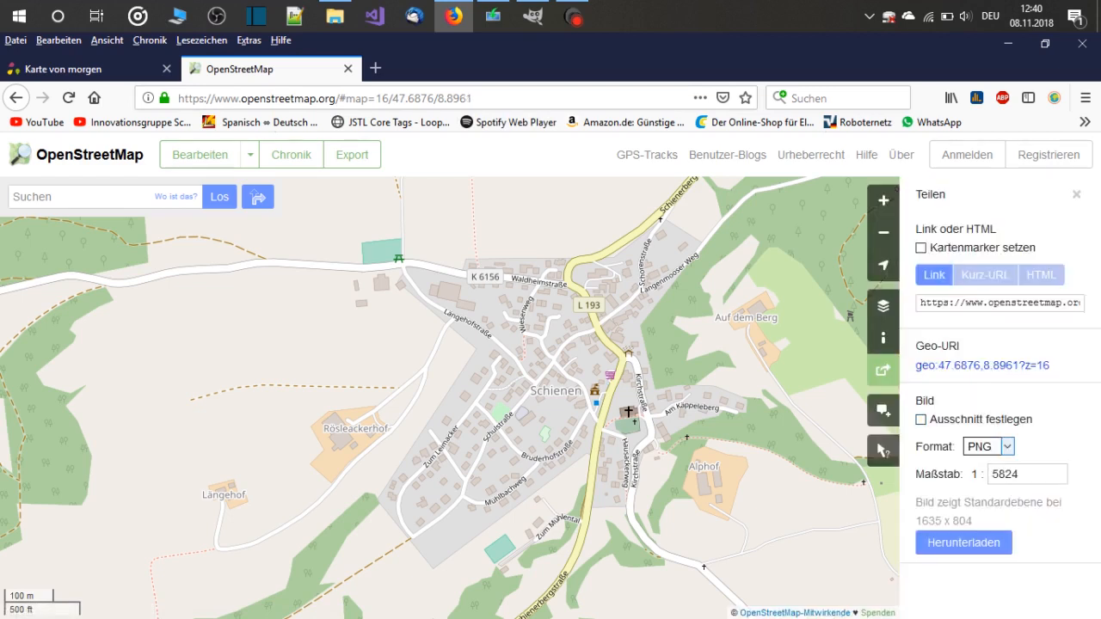
{"action": "left_click", "coordinate": [920, 420]}
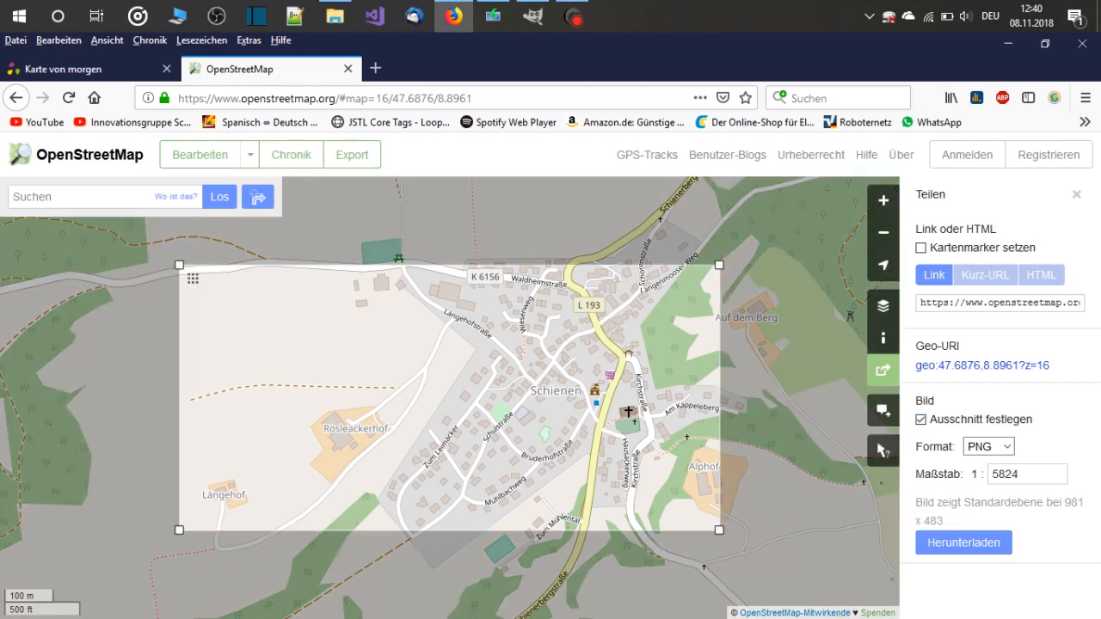
{"action": "left_click_drag", "start_coordinate": [719, 265], "coordinate": [784, 219]}
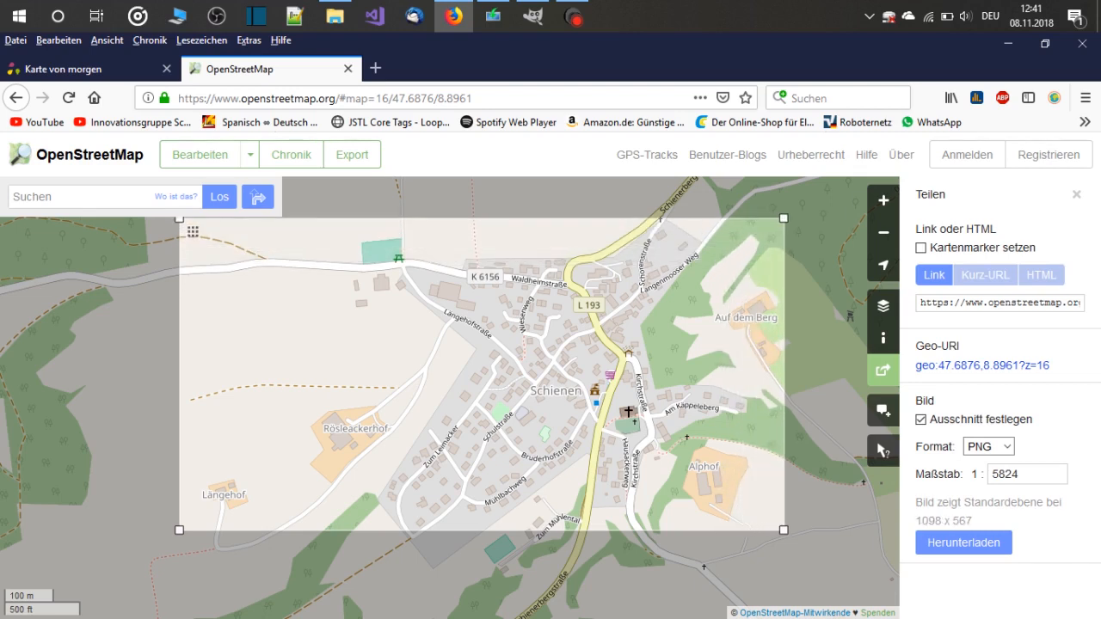
{"action": "mouse_move", "coordinate": [179, 219]}
{"action": "left_mouse_down"}
{"action": "mouse_move", "coordinate": [271, 233]}
{"action": "mouse_move", "coordinate": [196, 225]}
{"action": "left_mouse_up"}
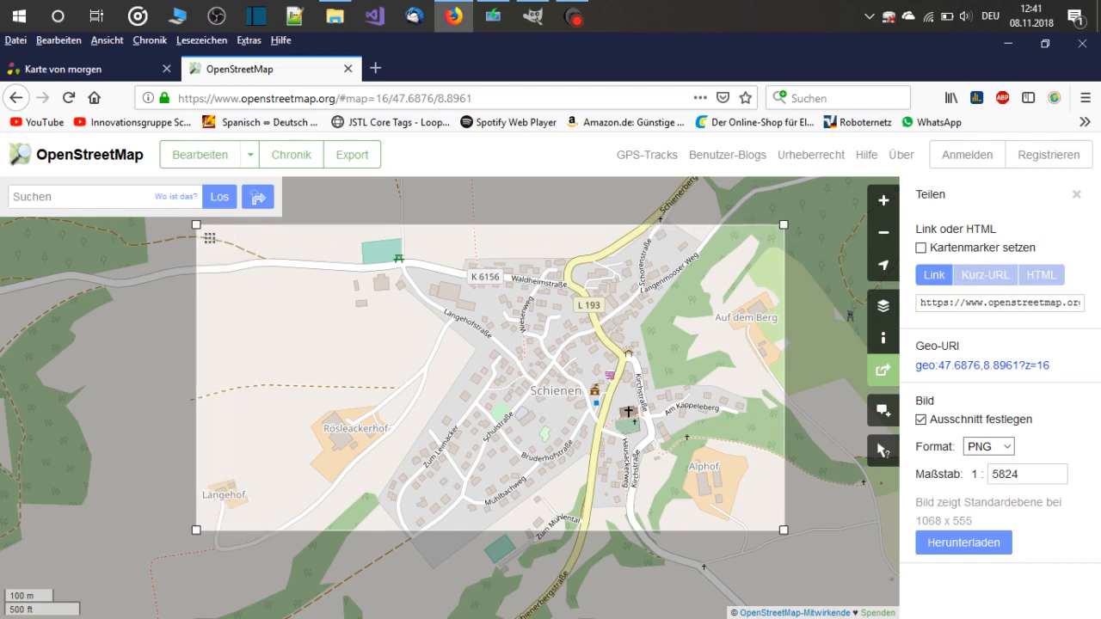
{"action": "left_click_drag", "start_coordinate": [783, 530], "coordinate": [800, 575]}
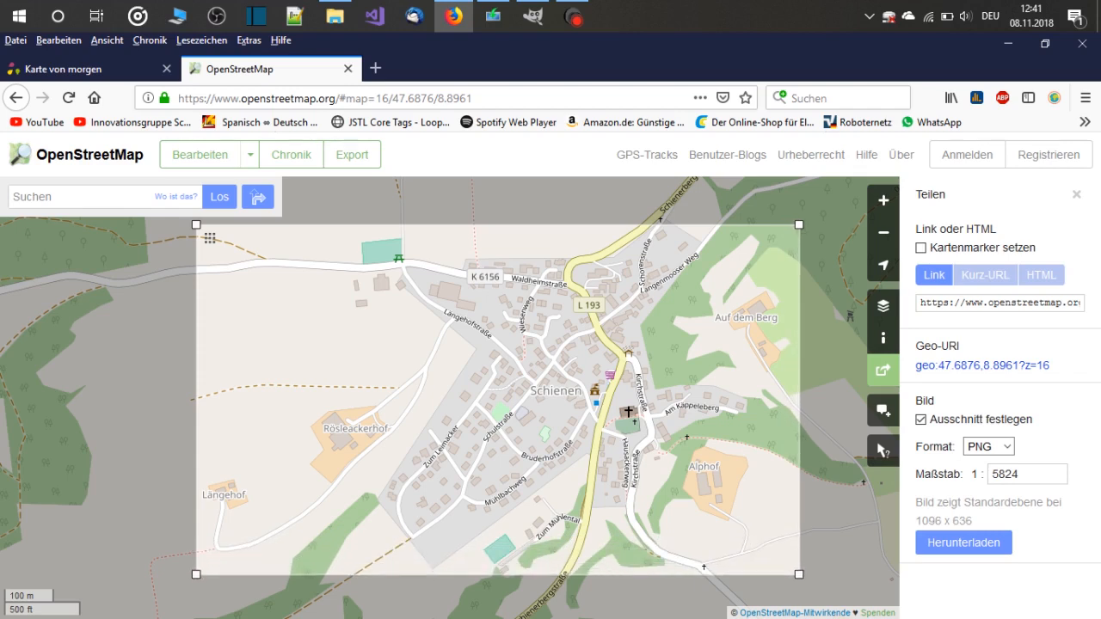
Set the scale of the map image to 1:3000
{"action": "double_click", "coordinate": [1019, 474]}
{"action": "type", "text": "3000"}
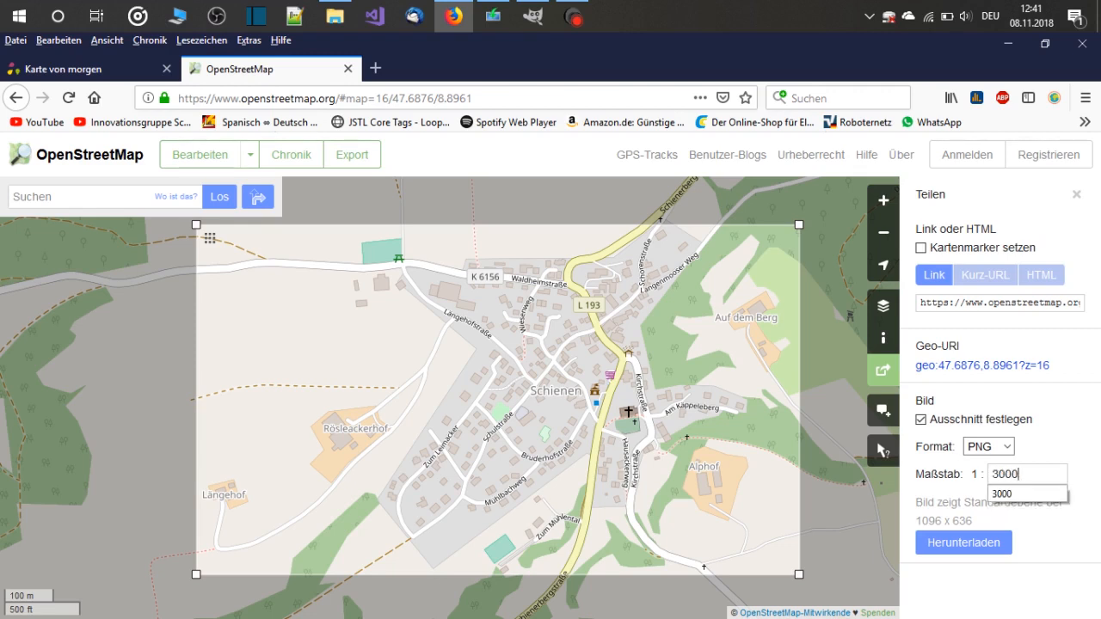
{"action": "key", "text": "Return"}
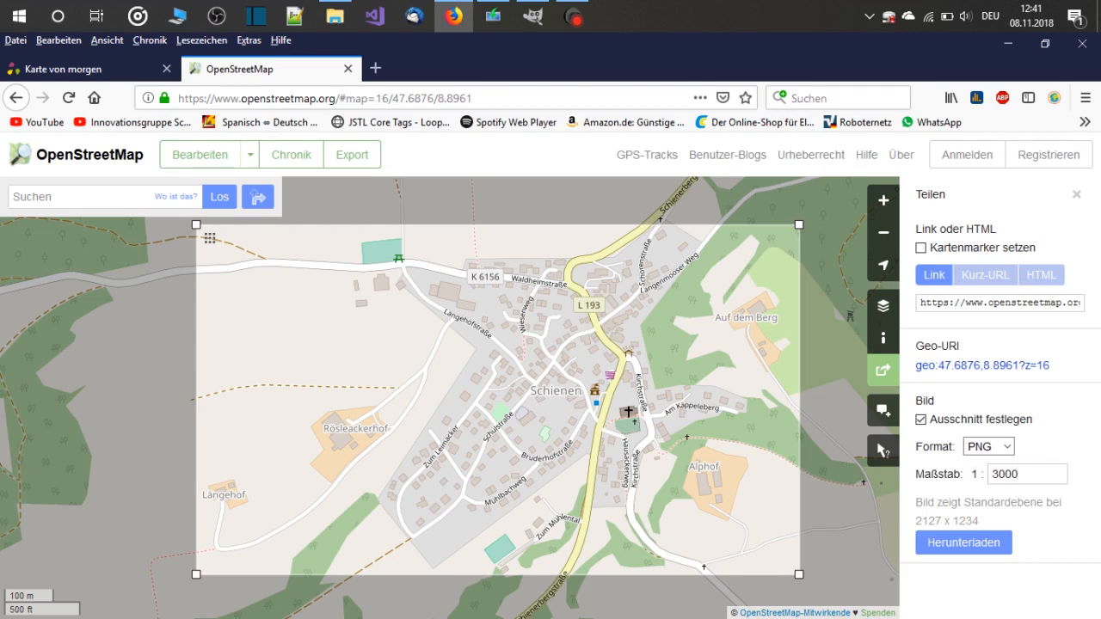
Re-enter 3000 as the scale of the map image
{"action": "mouse_move", "coordinate": [970, 475]}
{"action": "left_mouse_down"}
{"action": "mouse_move", "coordinate": [1017, 474]}
{"action": "mouse_move", "coordinate": [991, 474]}
{"action": "left_mouse_up"}
{"action": "left_click", "coordinate": [1021, 474]}
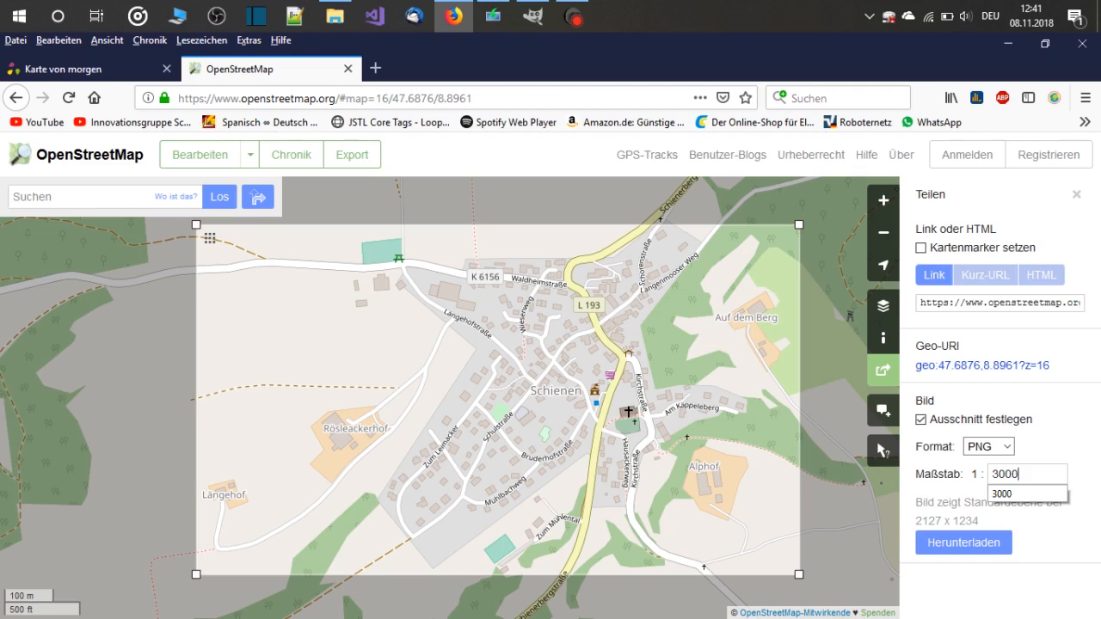
{"action": "key", "text": "Escape"}
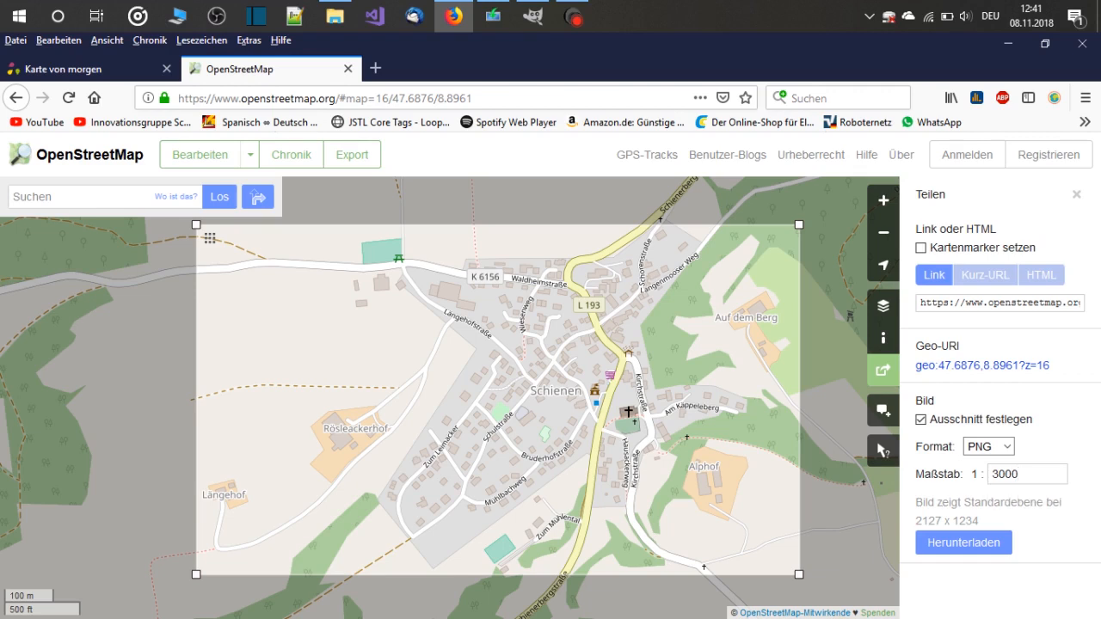
{"action": "left_click_drag", "start_coordinate": [1020, 474], "coordinate": [991, 474]}
{"action": "type", "text": "2000"}
{"action": "key", "text": "BackSpace"}
{"action": "key", "text": "BackSpace"}
{"action": "key", "text": "BackSpace"}
{"action": "key", "text": "BackSpace"}
{"action": "type", "text": "3000"}
{"action": "key", "text": "Return"}
{"action": "key", "text": "Return"}
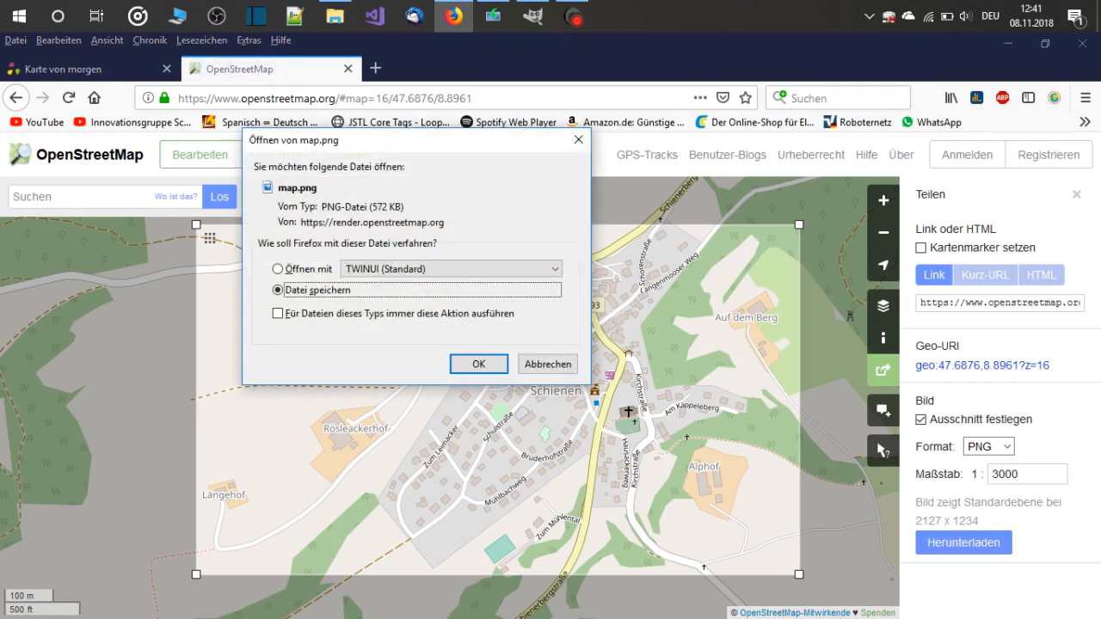
Download the map section as a PNG file and open the saved map(1).png in GIMP
{"action": "key", "text": "Return"}
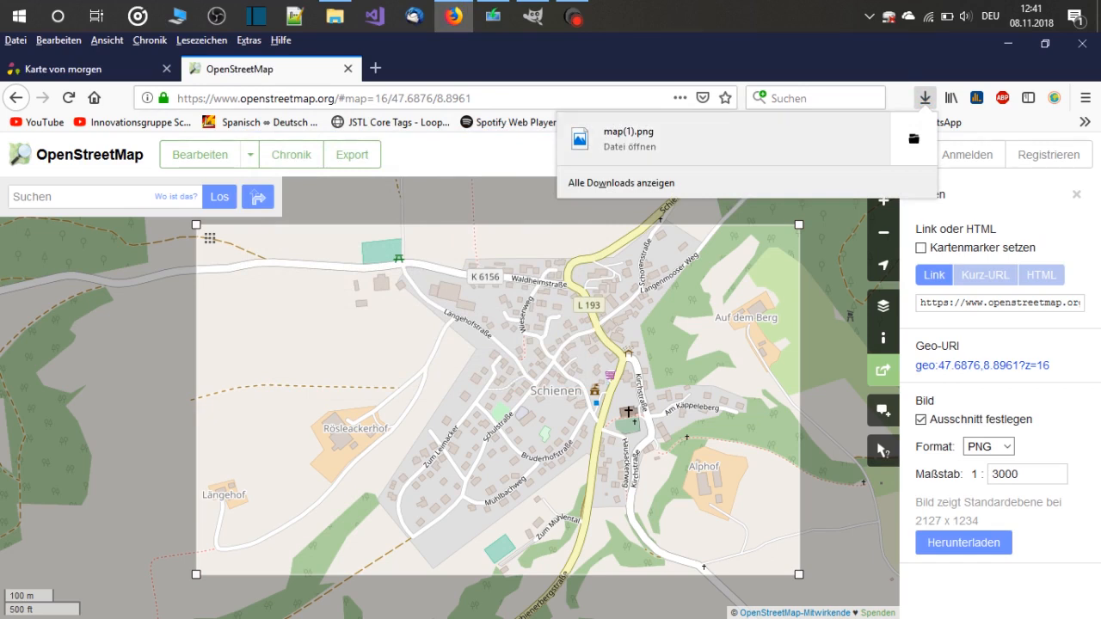
{"action": "left_click", "coordinate": [914, 138]}
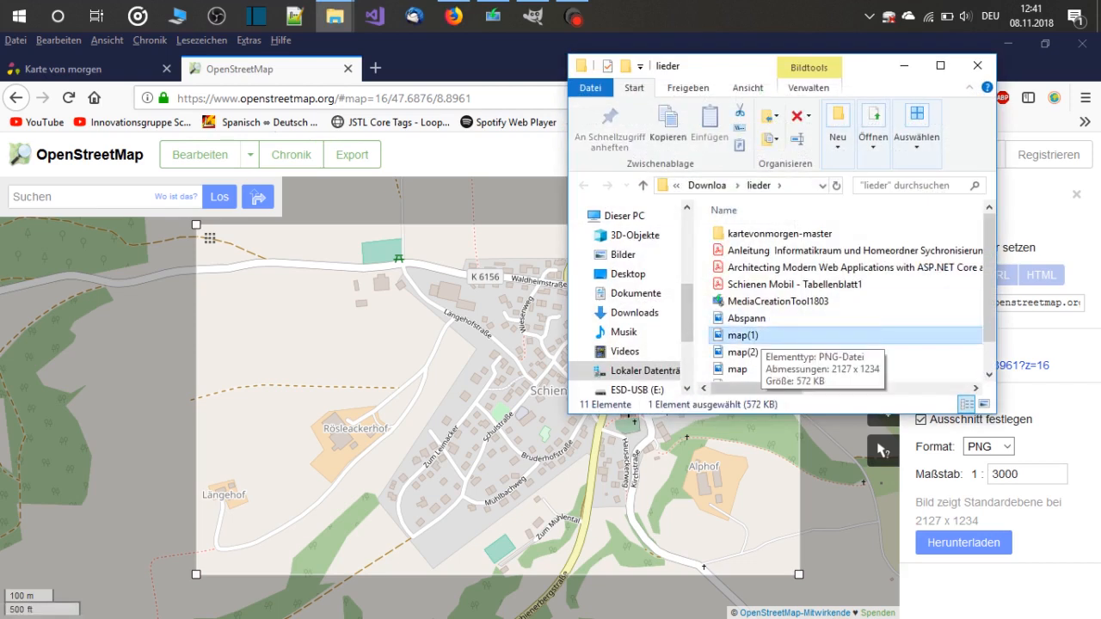
{"action": "left_click_drag", "start_coordinate": [742, 337], "coordinate": [638, 250]}
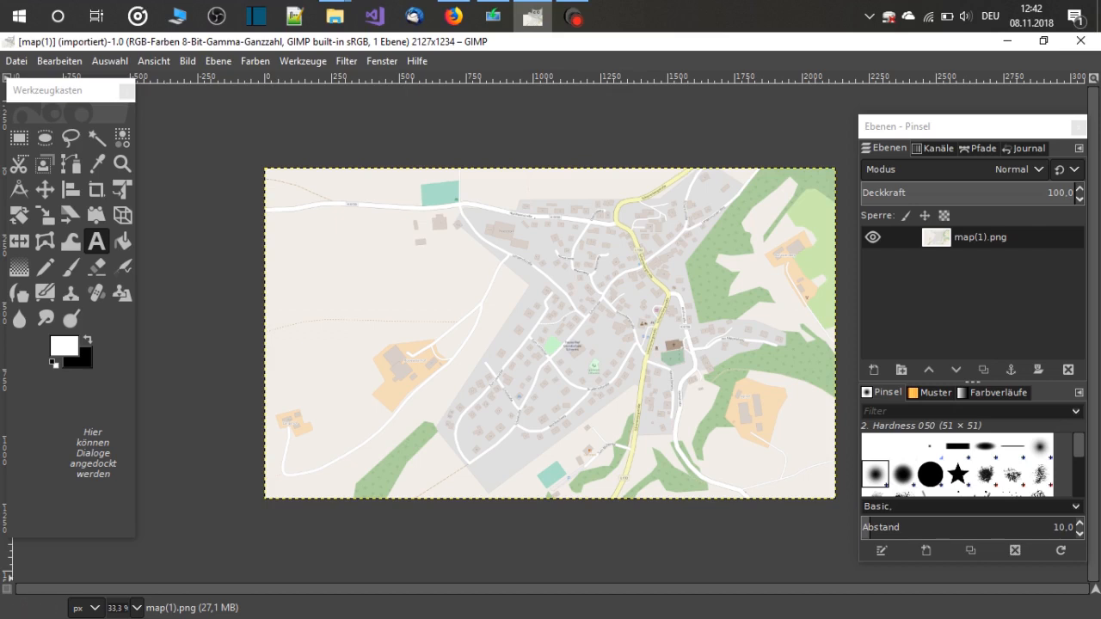
Examine the imported map of Schienen at 100 % and 25 % zoom, checking the streets and house numbers for legibility
{"action": "left_click", "coordinate": [136, 608]}
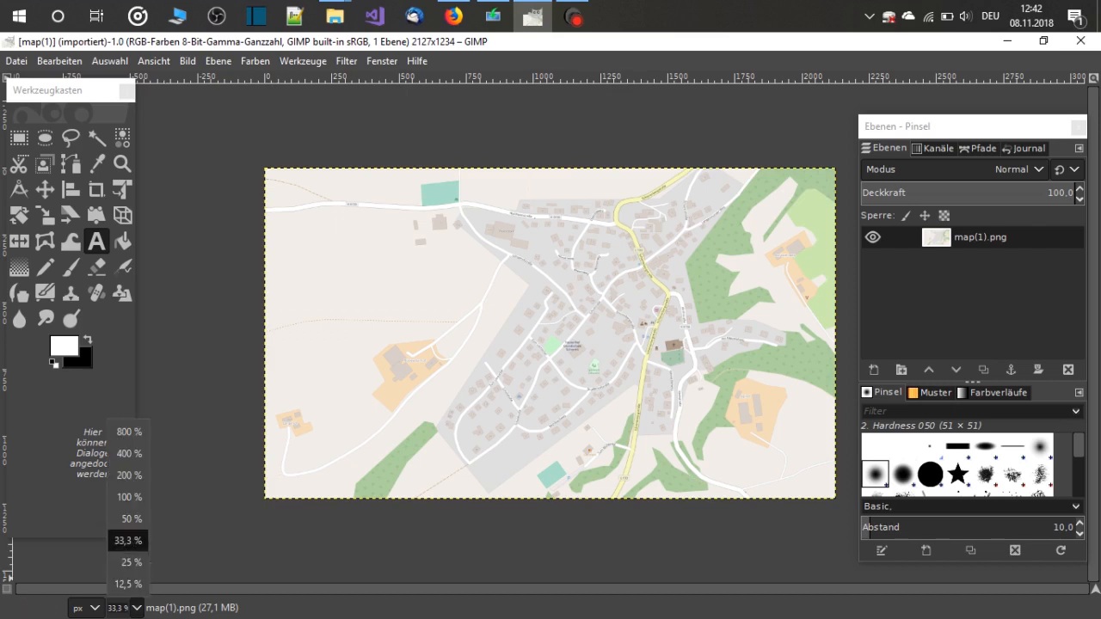
{"action": "left_click", "coordinate": [128, 497]}
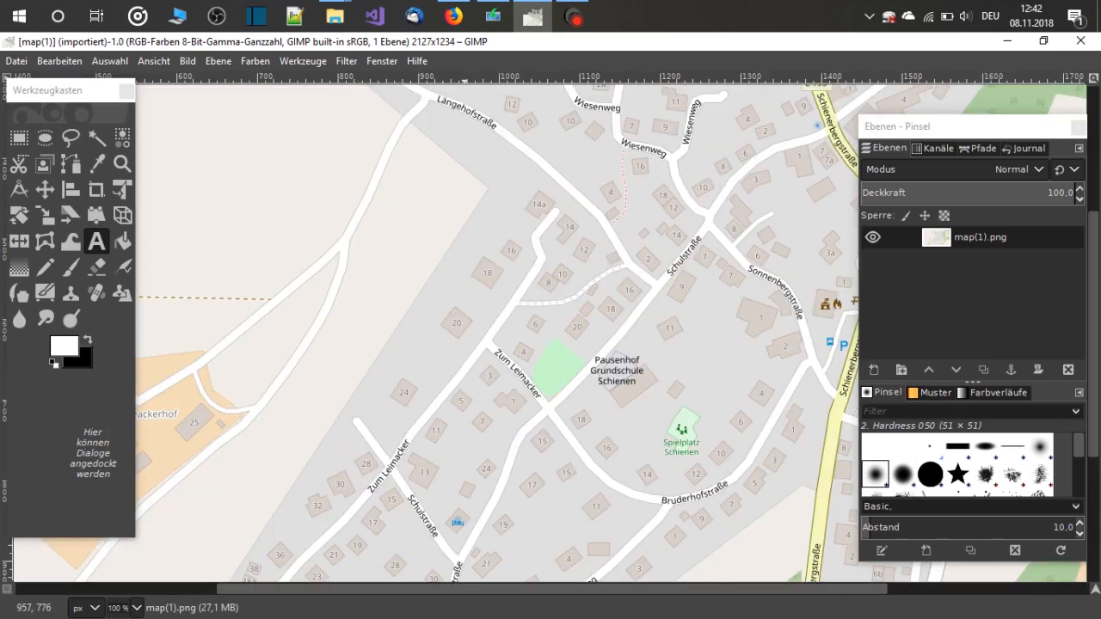
{"action": "scroll", "coordinate": [502, 426], "scroll_direction": "down", "scroll_amount": 5}
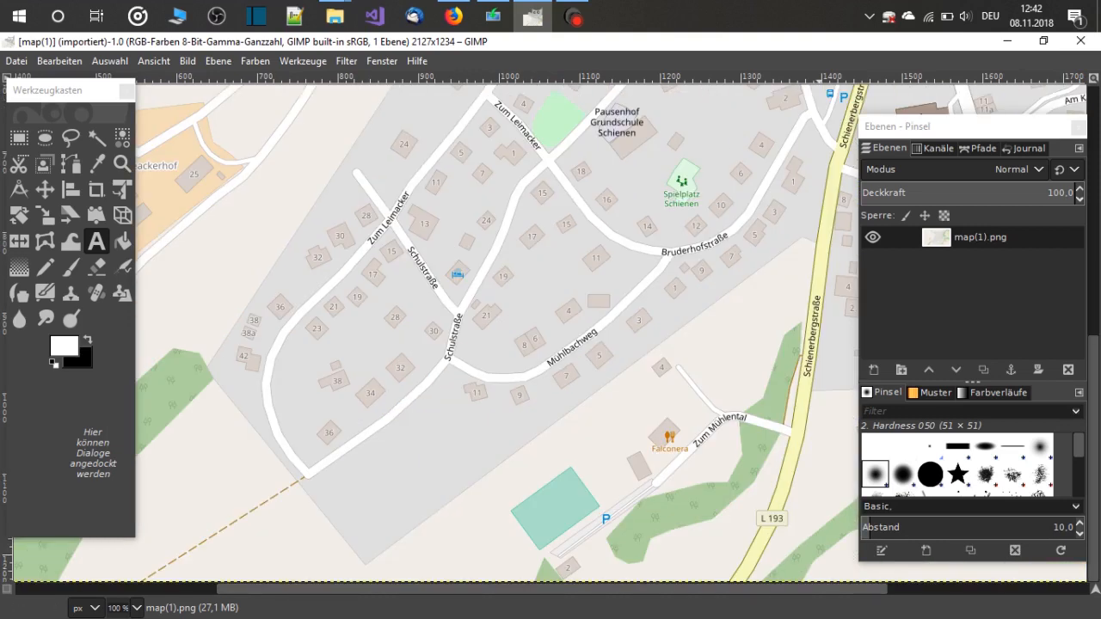
{"action": "left_click_drag", "start_coordinate": [1093, 456], "coordinate": [1094, 215]}
{"action": "scroll", "coordinate": [496, 333], "scroll_direction": "down", "scroll_amount": 10}
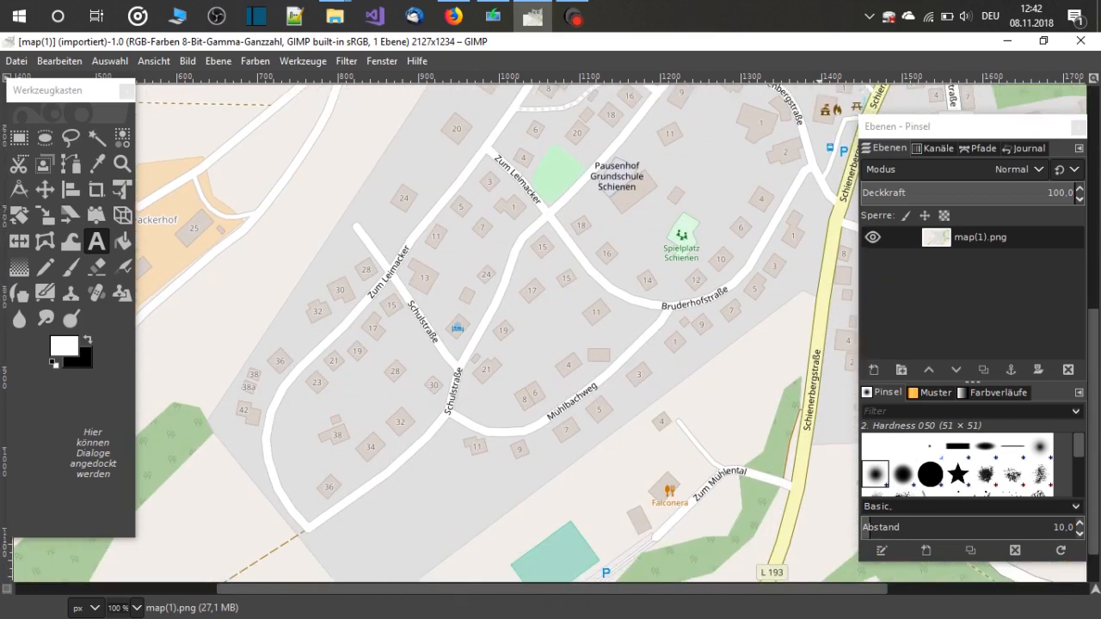
{"action": "scroll", "coordinate": [496, 333], "scroll_direction": "down", "scroll_amount": 2}
{"action": "scroll", "coordinate": [497, 333], "scroll_direction": "up", "scroll_amount": 3}
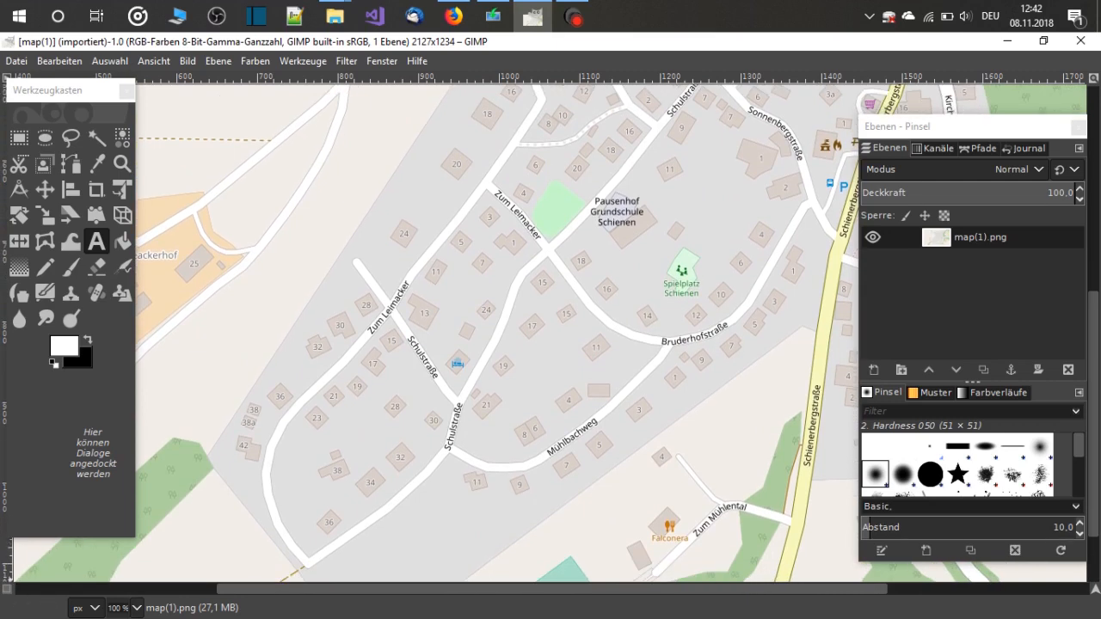
{"action": "left_click", "coordinate": [136, 608]}
{"action": "left_click", "coordinate": [129, 564]}
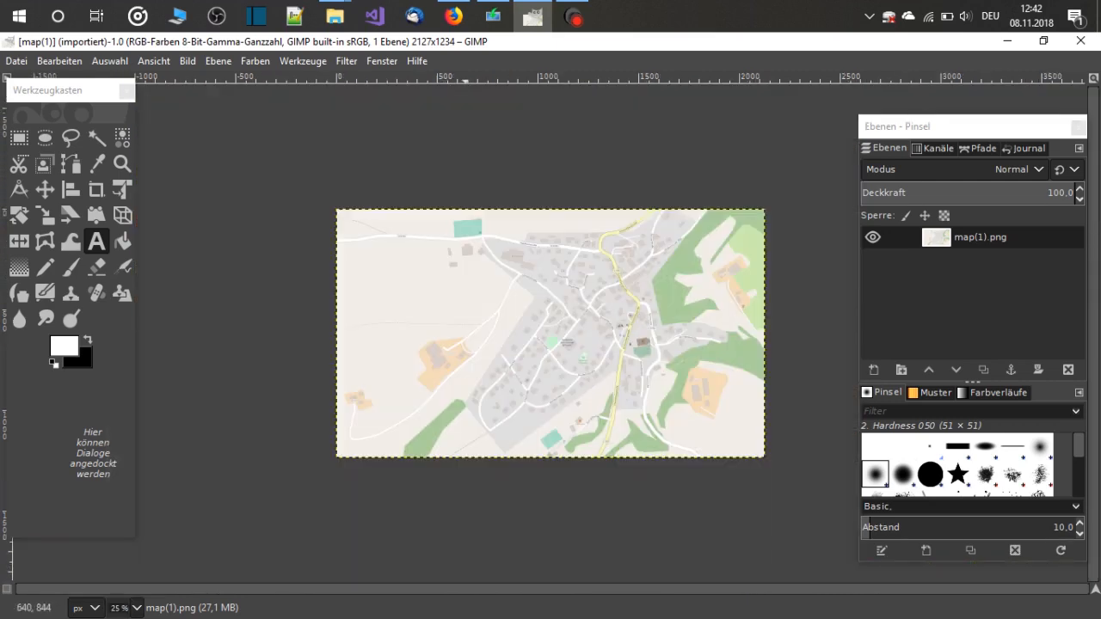
{"action": "left_click", "coordinate": [136, 608]}
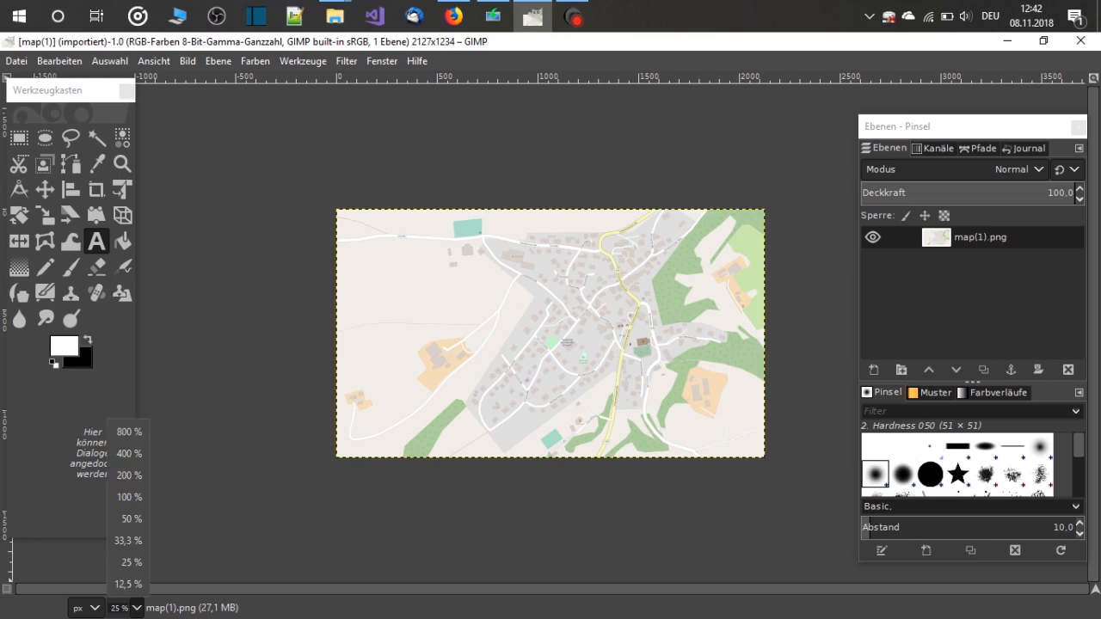
{"action": "left_click", "coordinate": [129, 497]}
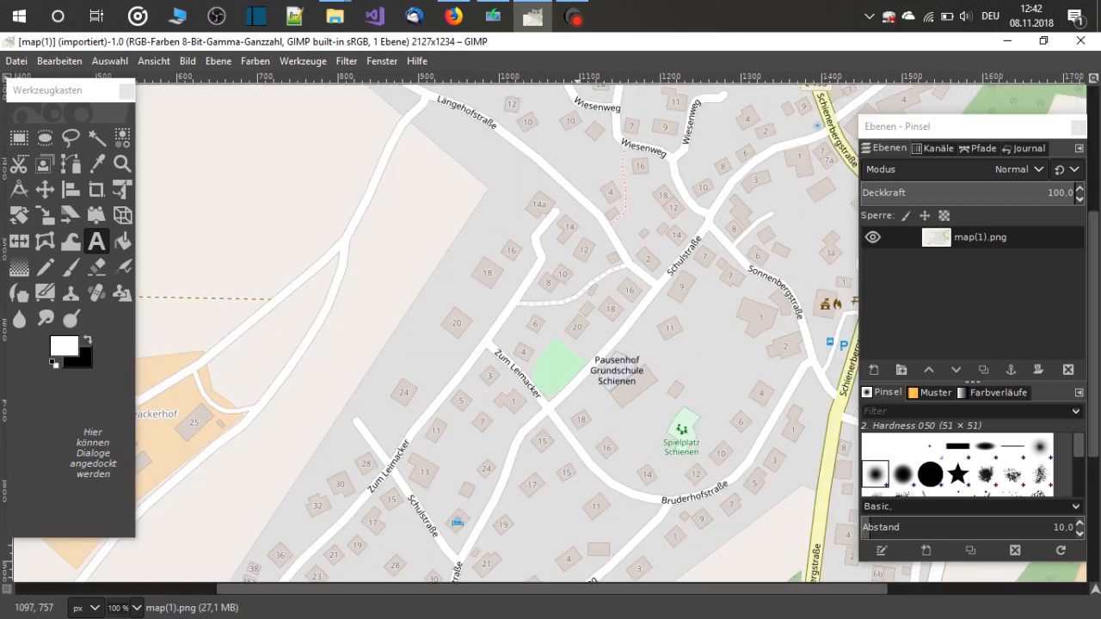
{"action": "scroll", "coordinate": [581, 344], "scroll_direction": "down", "scroll_amount": 5}
{"action": "scroll", "coordinate": [499, 335], "scroll_direction": "up", "scroll_amount": 2}
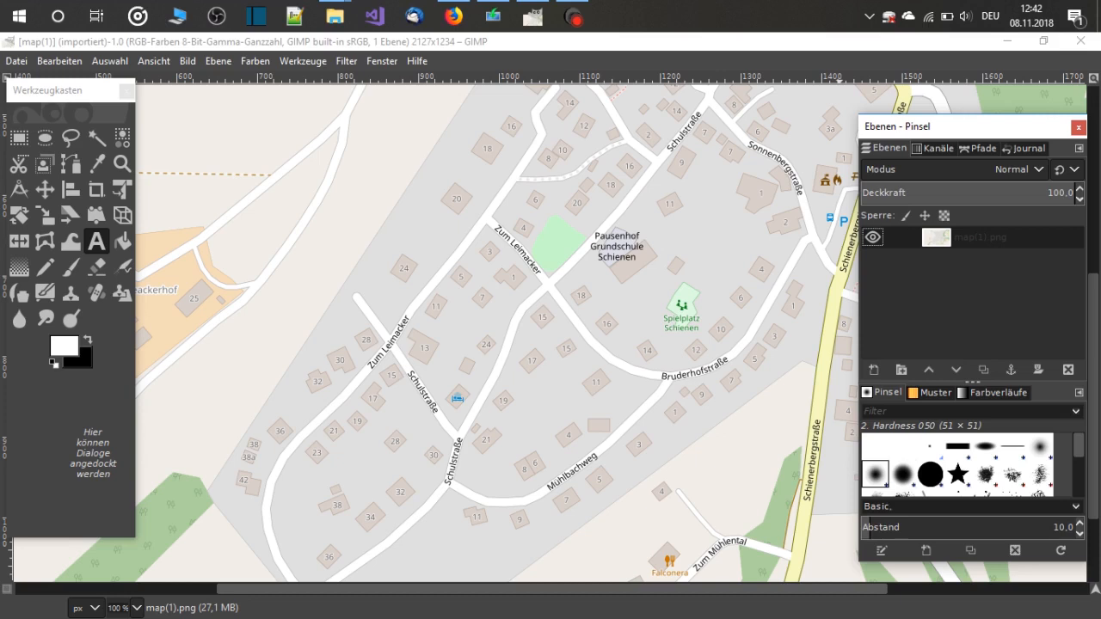
Create a new transparent layer named photovoltaik above the map(1).png layer
{"action": "right_click", "coordinate": [940, 236]}
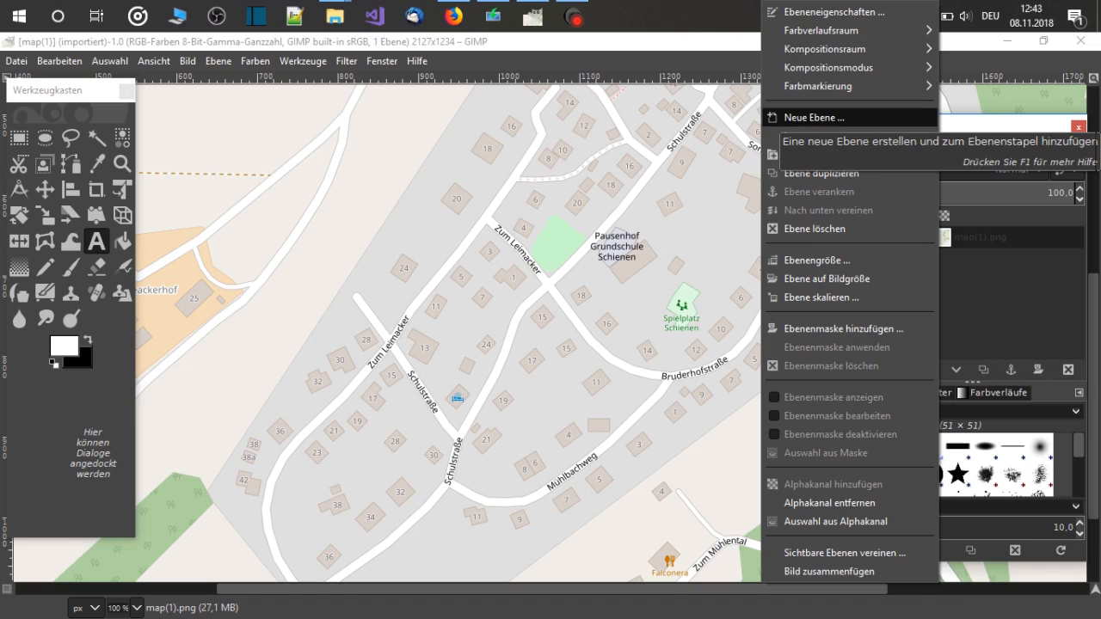
{"action": "left_click", "coordinate": [814, 117]}
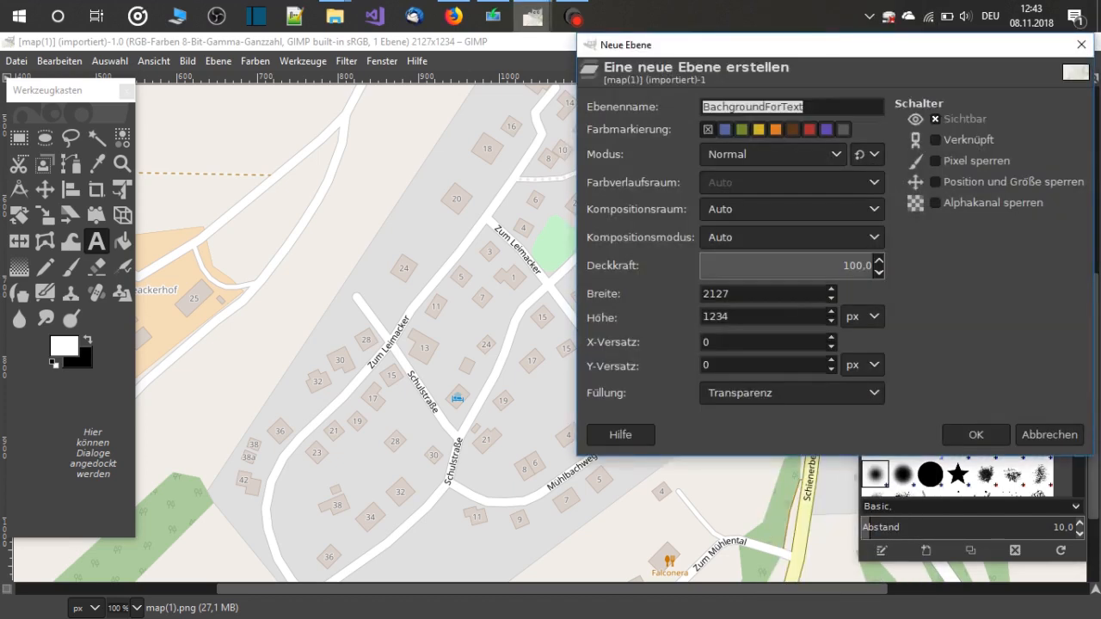
{"action": "type", "text": "p"}
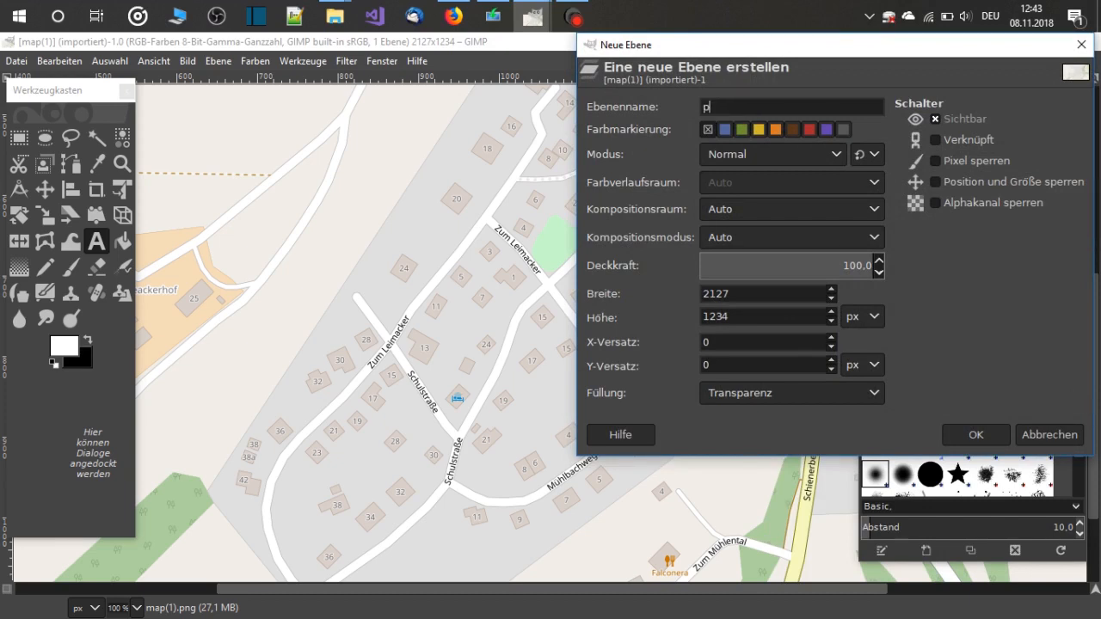
{"action": "type", "text": "hotovoltaik"}
{"action": "key", "text": "Return"}
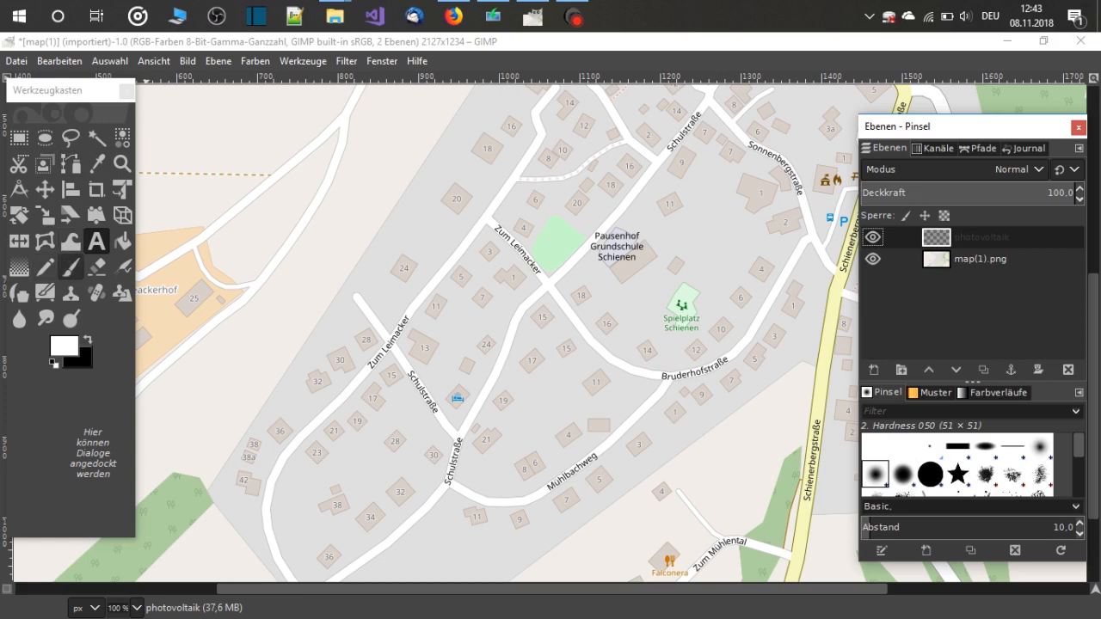
Scribble a white test stroke with the Pencil on the photovoltaik layer, and hide and show that layer again
{"action": "left_click", "coordinate": [45, 269]}
{"action": "mouse_move", "coordinate": [272, 304]}
{"action": "left_mouse_down"}
{"action": "mouse_move", "coordinate": [402, 455]}
{"action": "mouse_move", "coordinate": [437, 443]}
{"action": "mouse_move", "coordinate": [394, 356]}
{"action": "mouse_move", "coordinate": [296, 500]}
{"action": "mouse_move", "coordinate": [498, 357]}
{"action": "mouse_move", "coordinate": [387, 520]}
{"action": "mouse_move", "coordinate": [553, 345]}
{"action": "mouse_move", "coordinate": [554, 439]}
{"action": "mouse_move", "coordinate": [663, 199]}
{"action": "left_mouse_up"}
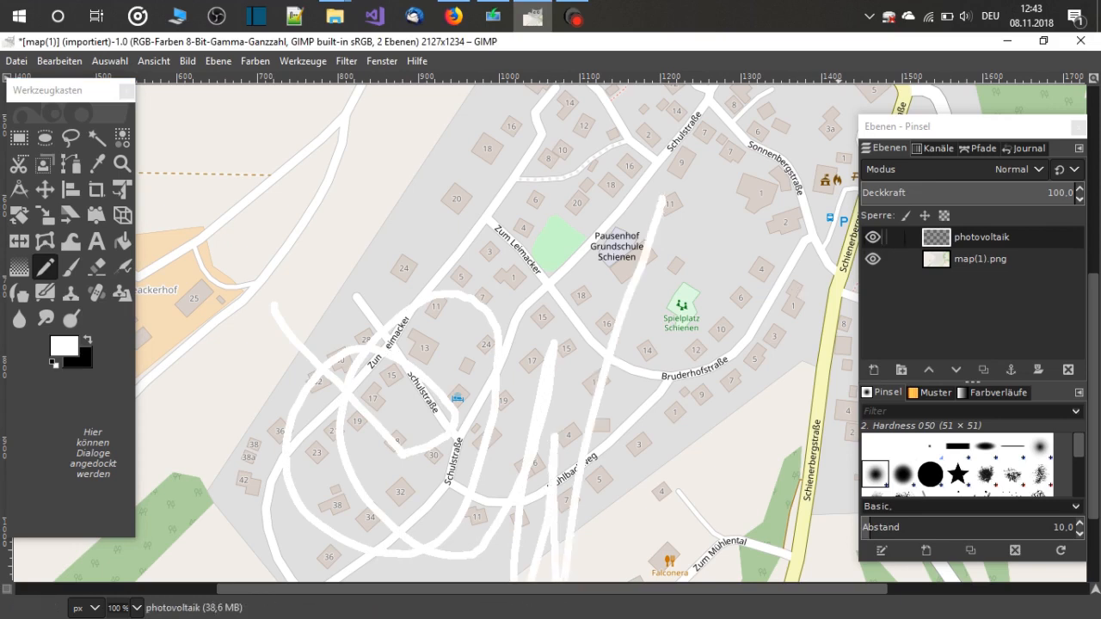
{"action": "left_click", "coordinate": [873, 238]}
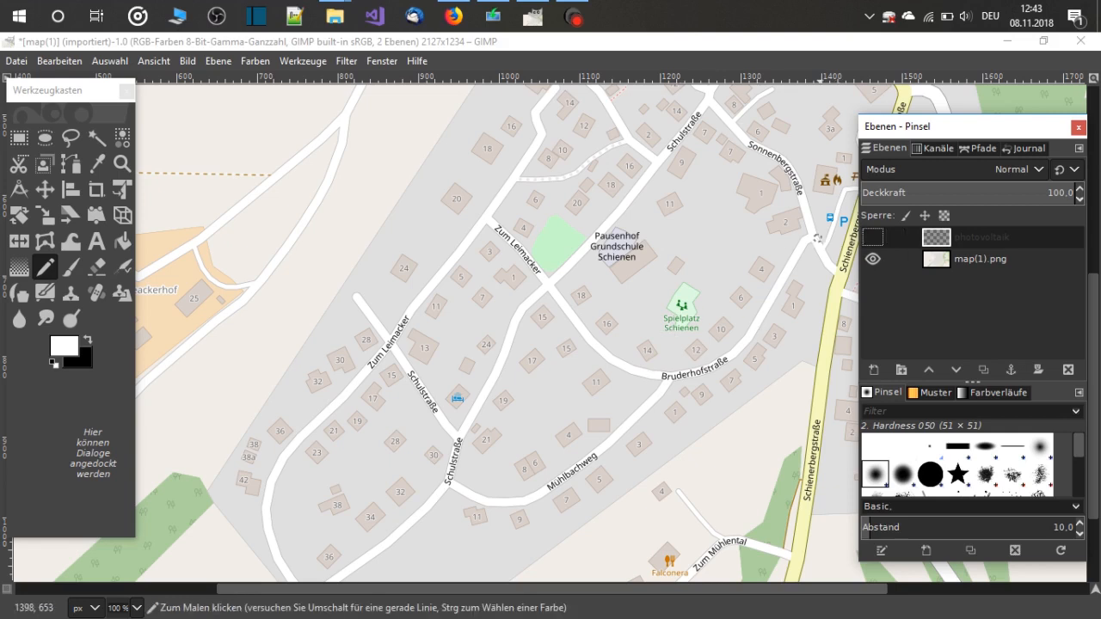
{"action": "left_click", "coordinate": [874, 238]}
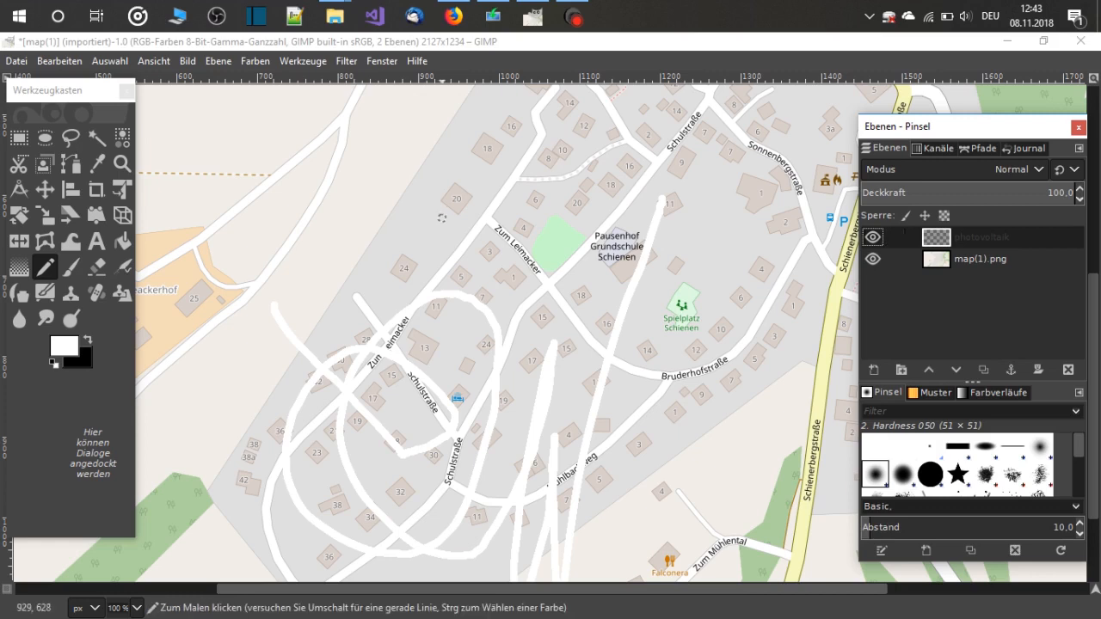
Undo the visibility changes of the photovoltaik layer and the white pencil test stroke
{"action": "left_click", "coordinate": [60, 61]}
{"action": "left_click", "coordinate": [120, 83]}
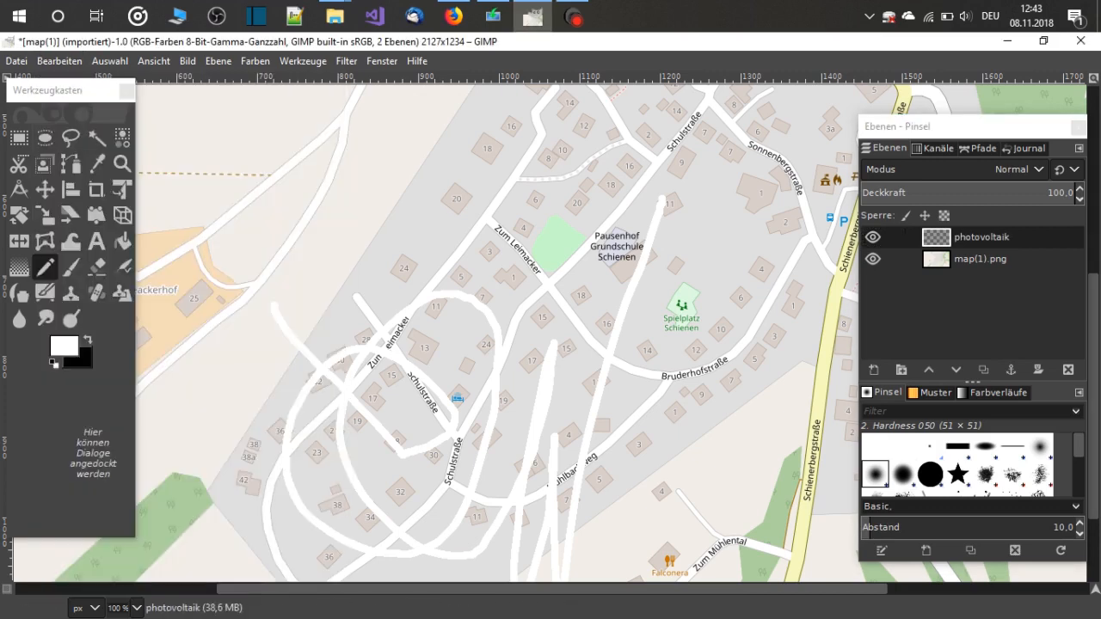
{"action": "left_click", "coordinate": [60, 61]}
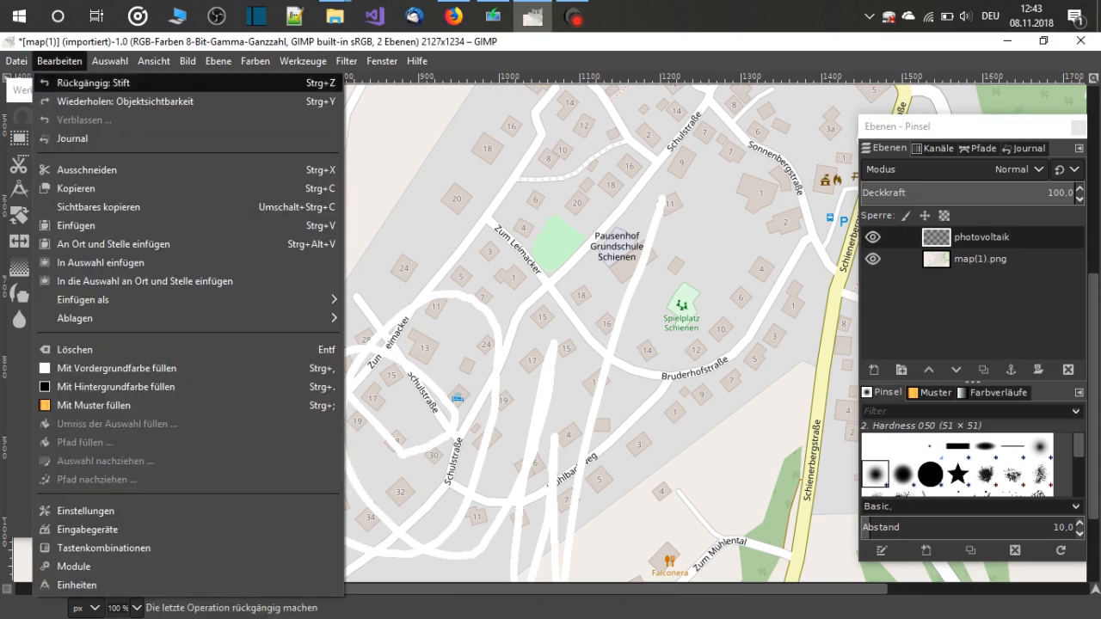
{"action": "left_click", "coordinate": [94, 82]}
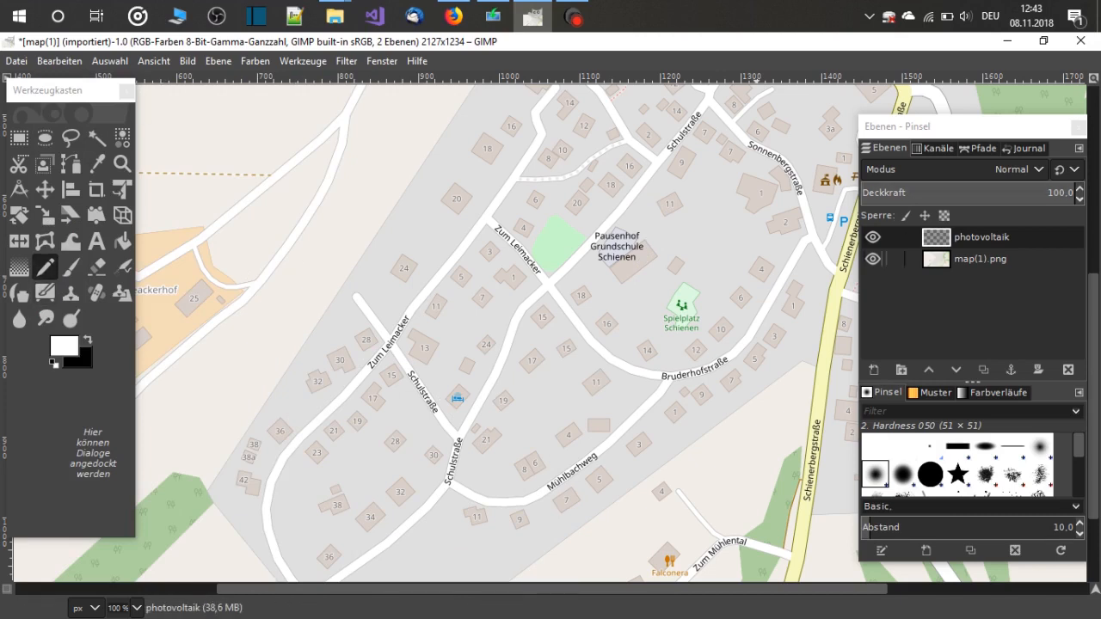
Select the map(1).png layer, hide it and show it again
{"action": "left_click", "coordinate": [937, 259]}
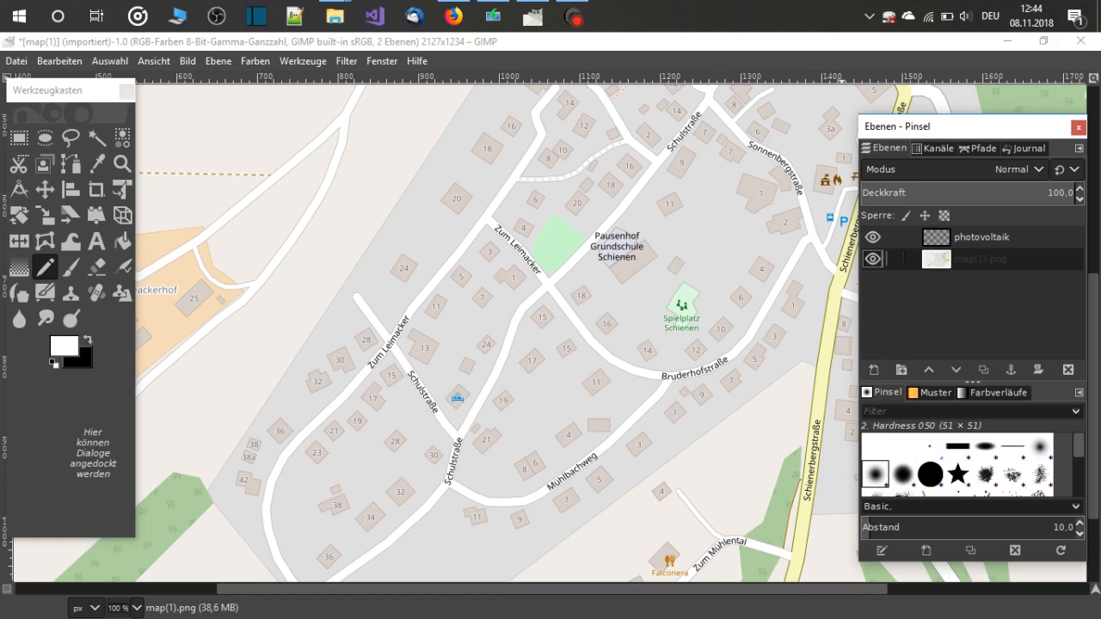
{"action": "left_click", "coordinate": [874, 258]}
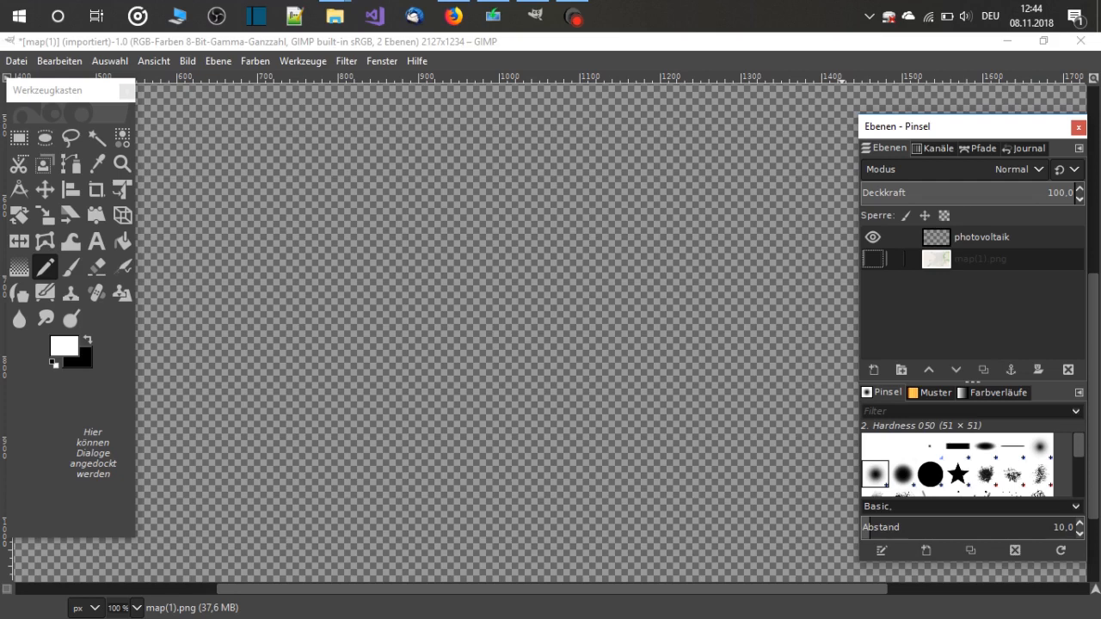
{"action": "left_click", "coordinate": [873, 258]}
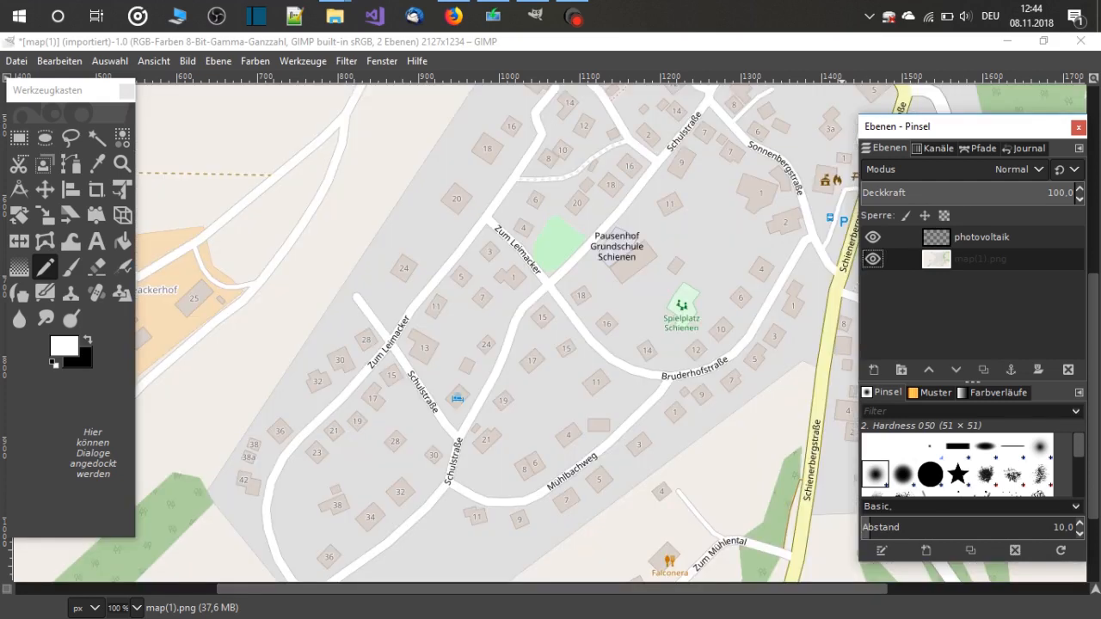
Move the layers and brushes window further over the map and call up the dockable Layers dialog
{"action": "left_click_drag", "start_coordinate": [895, 126], "coordinate": [839, 126]}
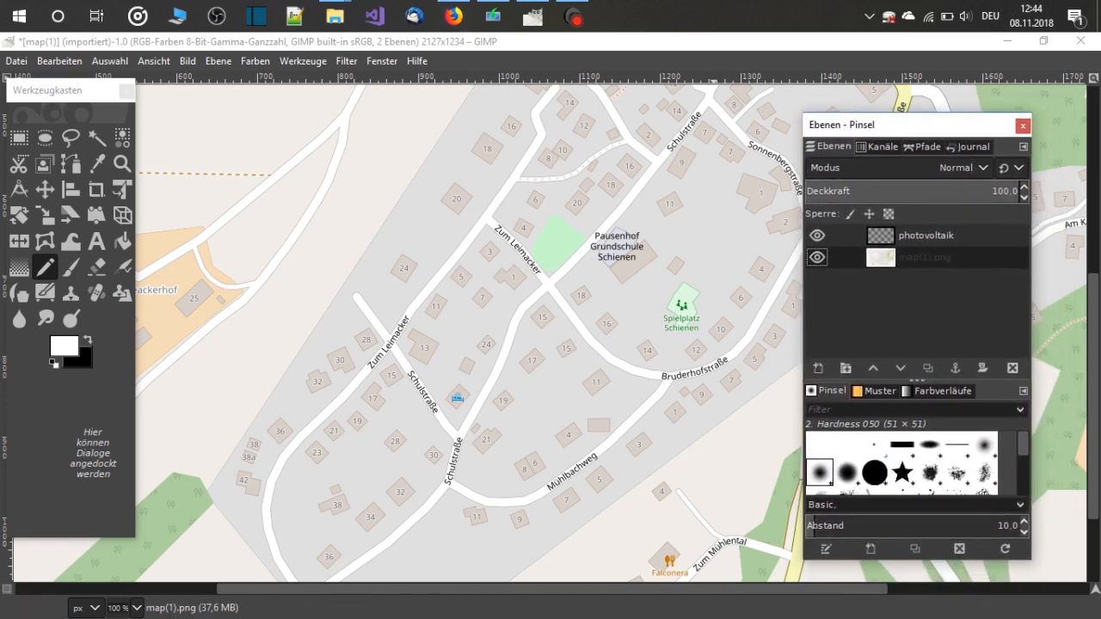
{"action": "left_click", "coordinate": [382, 61]}
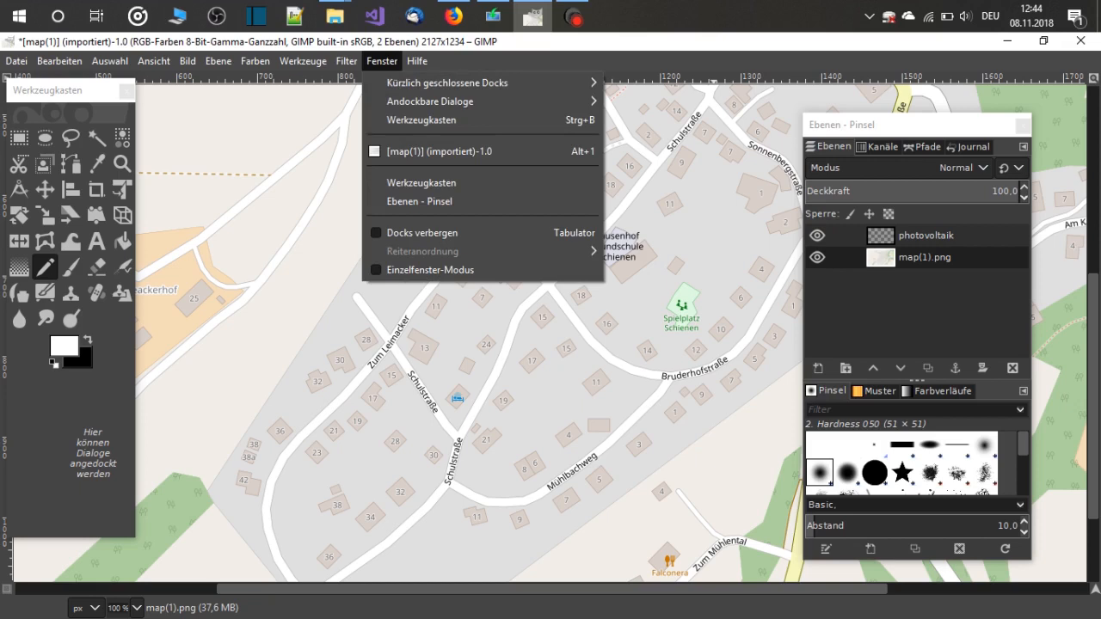
{"action": "mouse_move", "coordinate": [417, 61]}
{"action": "key", "text": "Escape"}
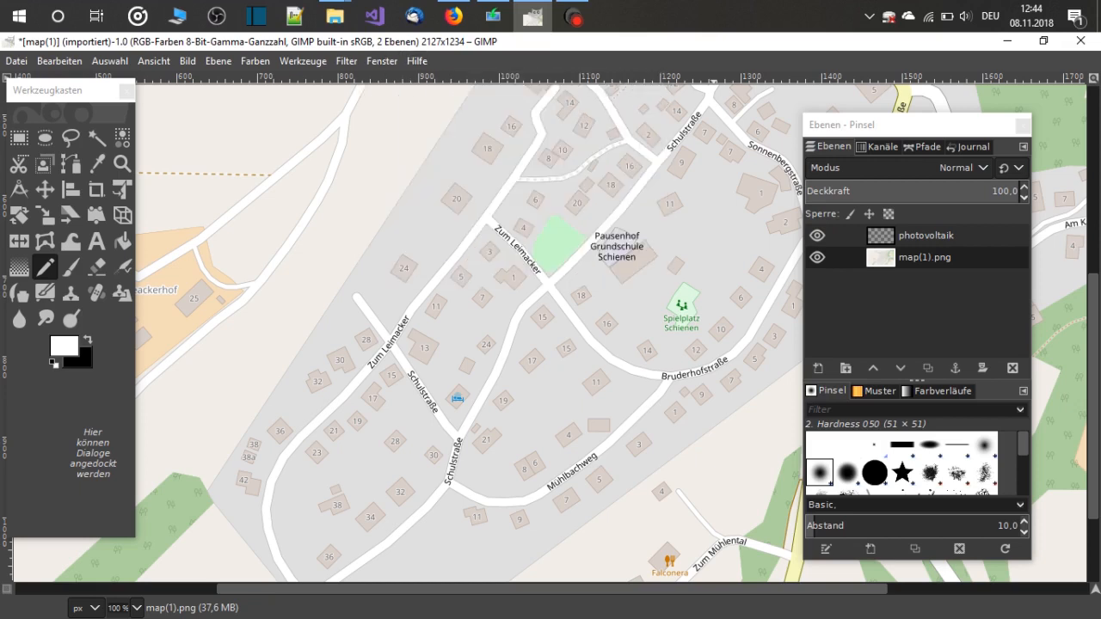
{"action": "left_click", "coordinate": [382, 61]}
{"action": "key", "text": "Down"}
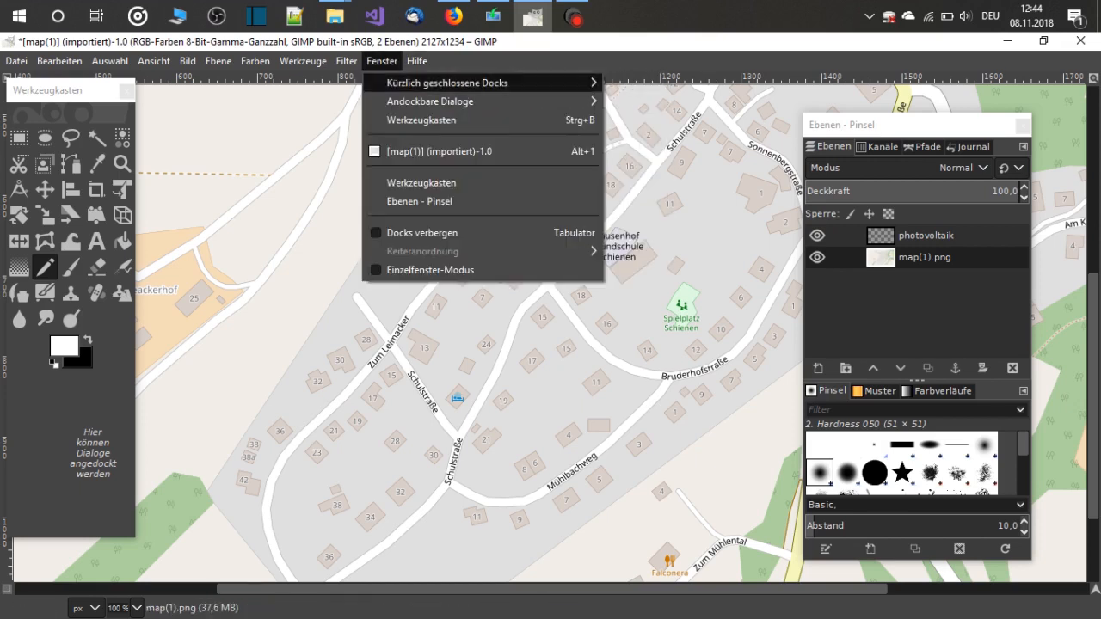
{"action": "key", "text": "Down"}
{"action": "key", "text": "Right"}
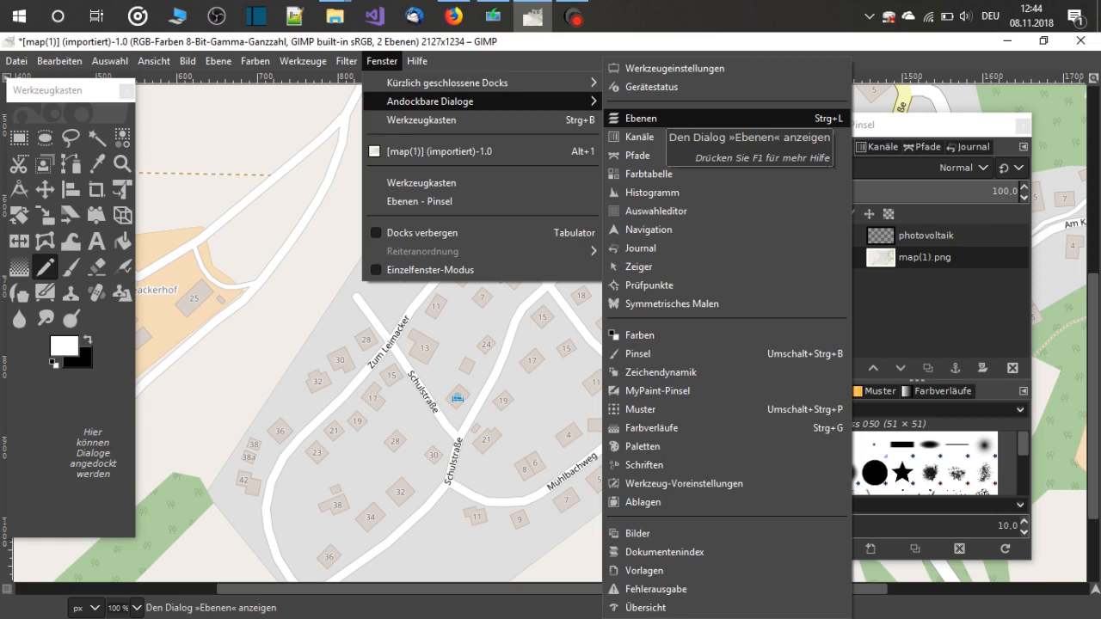
{"action": "key", "text": "Return"}
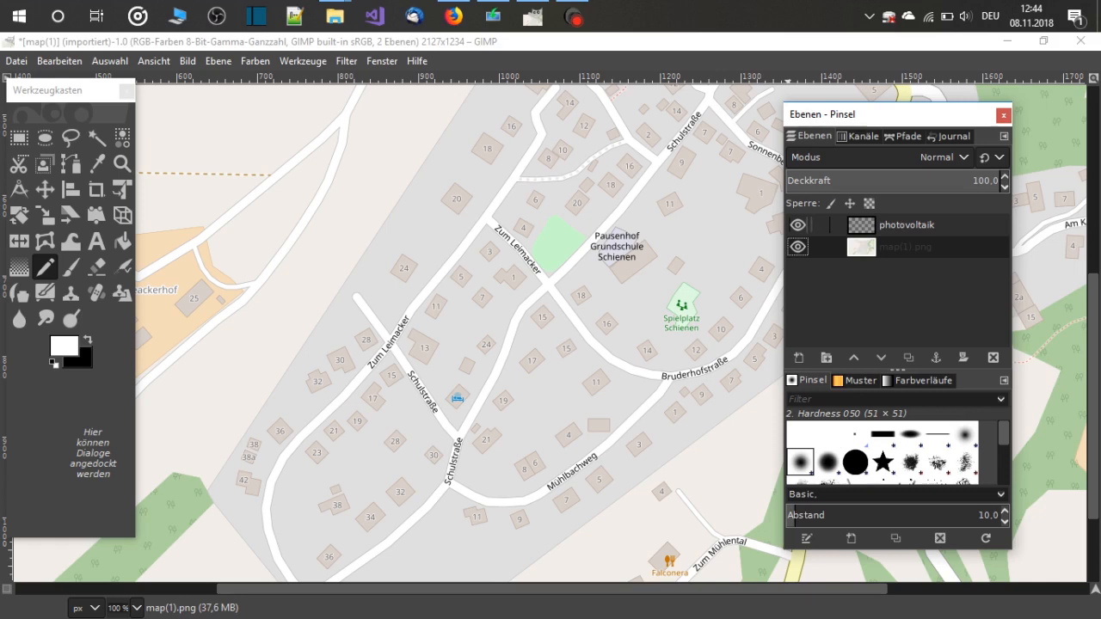
Make the photovoltaik layer active and set the foreground colour to gold ffd700
{"action": "left_click", "coordinate": [907, 225]}
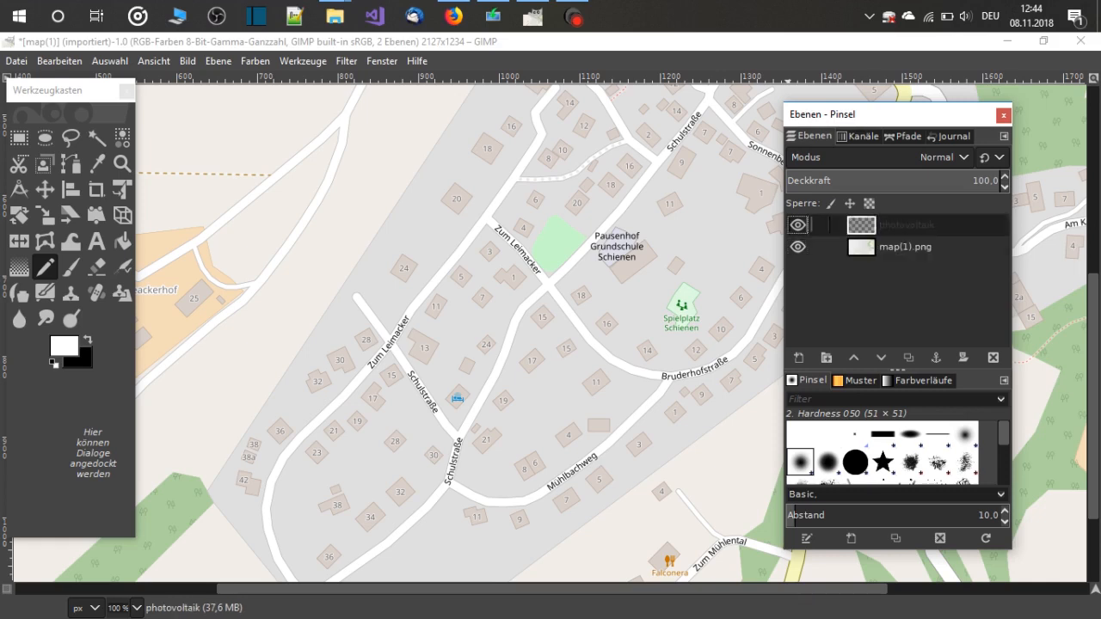
{"action": "left_click", "coordinate": [63, 346]}
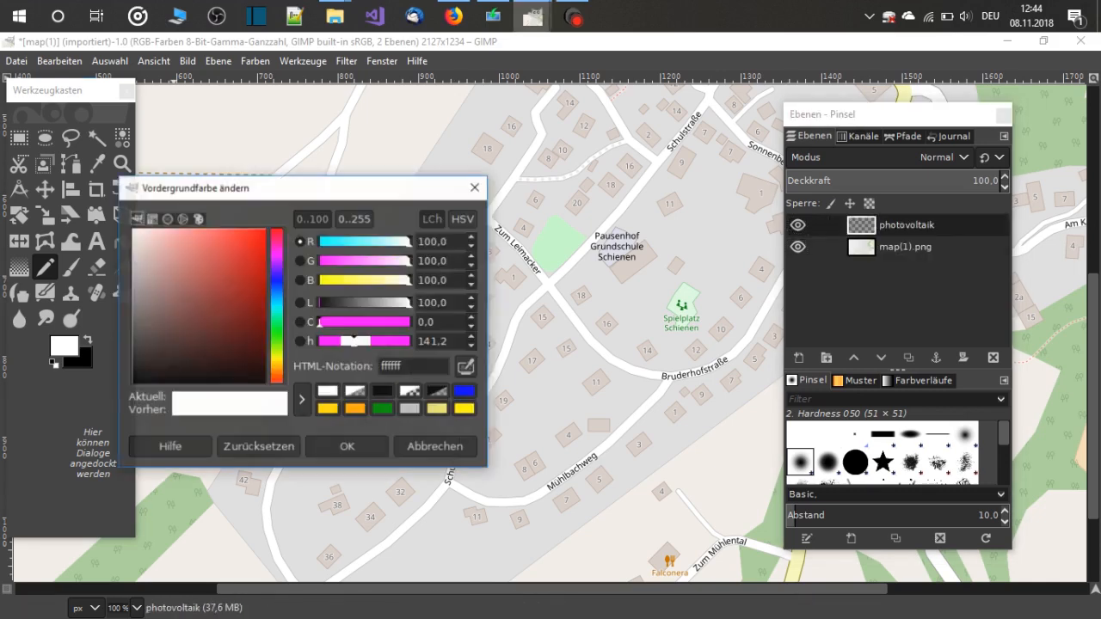
{"action": "left_click", "coordinate": [328, 410]}
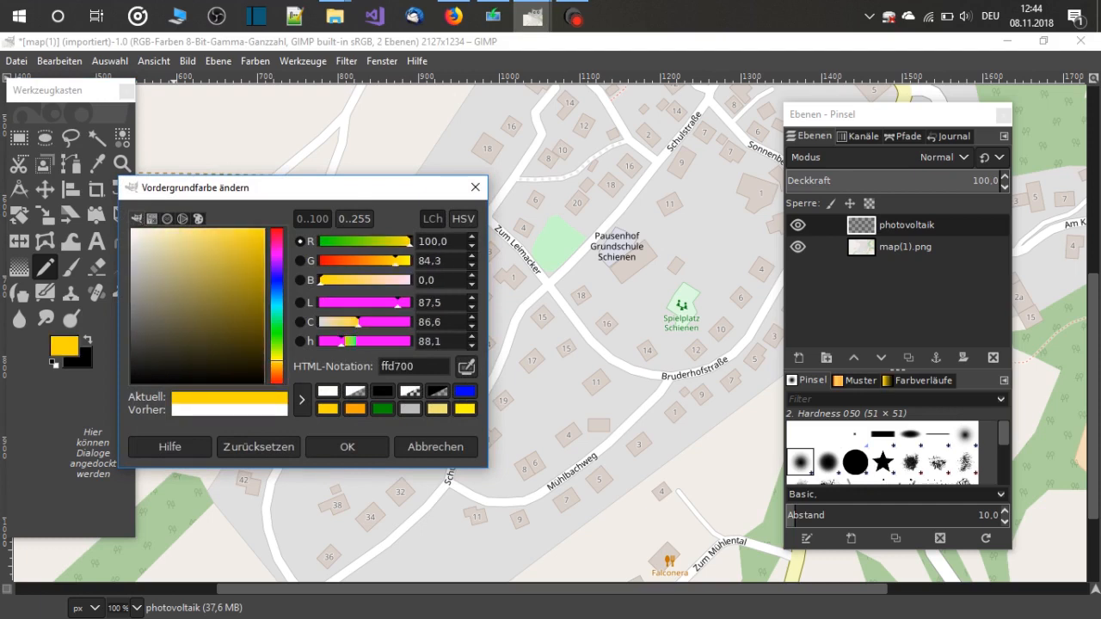
{"action": "left_click", "coordinate": [347, 446]}
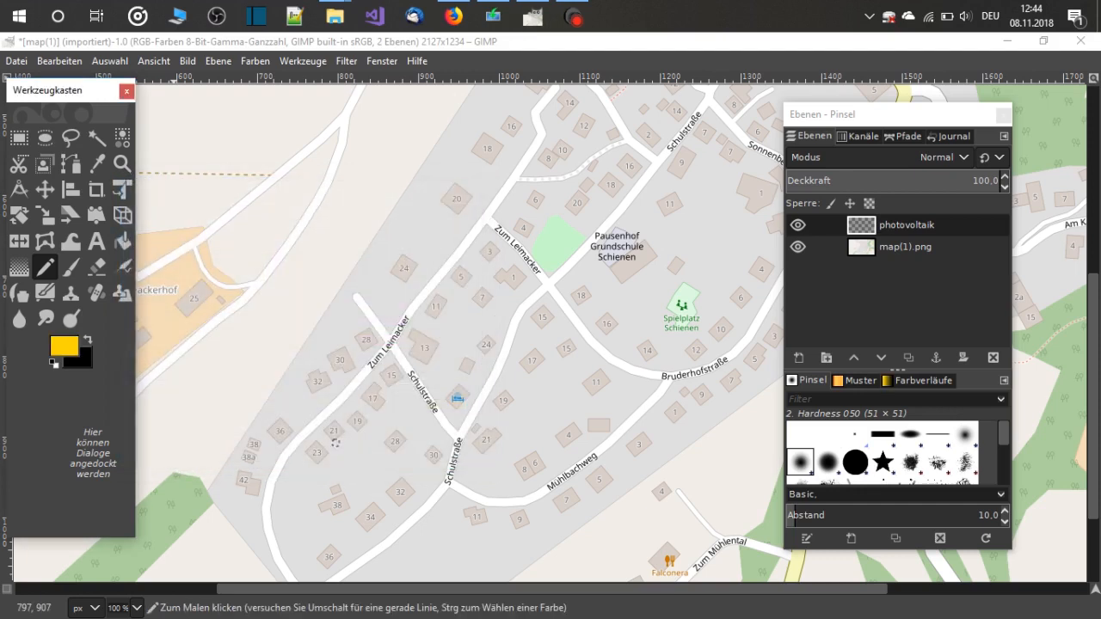
Check the Pencil's tool settings and mark houses 34, 15, 1, 7, 17, 13, 23 and 4 with single gold dots on the photovoltaik layer
{"action": "double_click", "coordinate": [45, 268]}
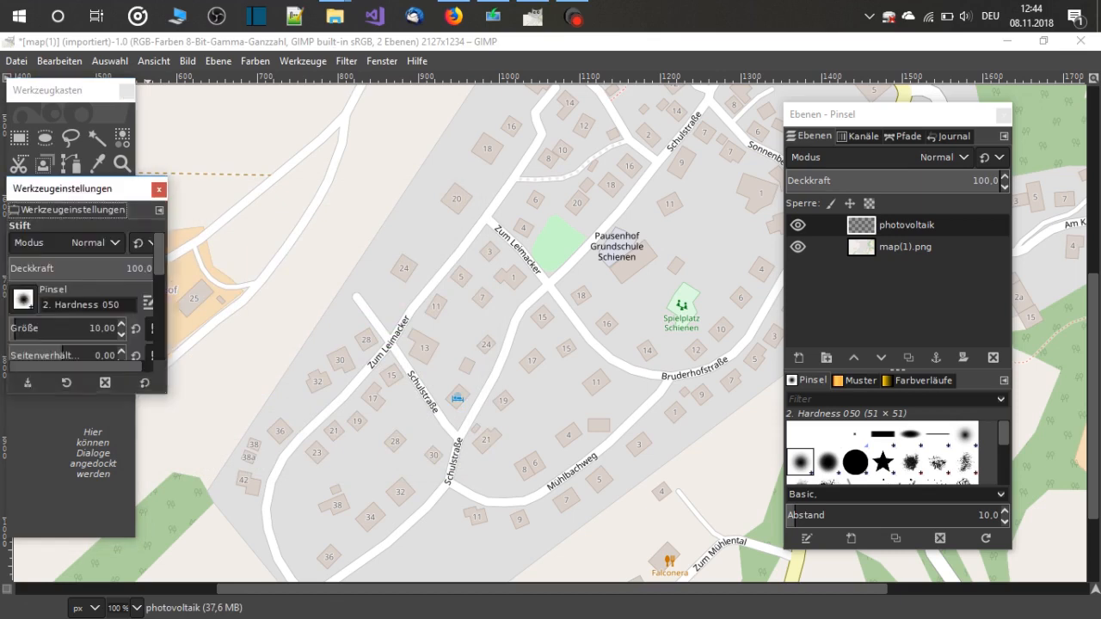
{"action": "left_click", "coordinate": [159, 189]}
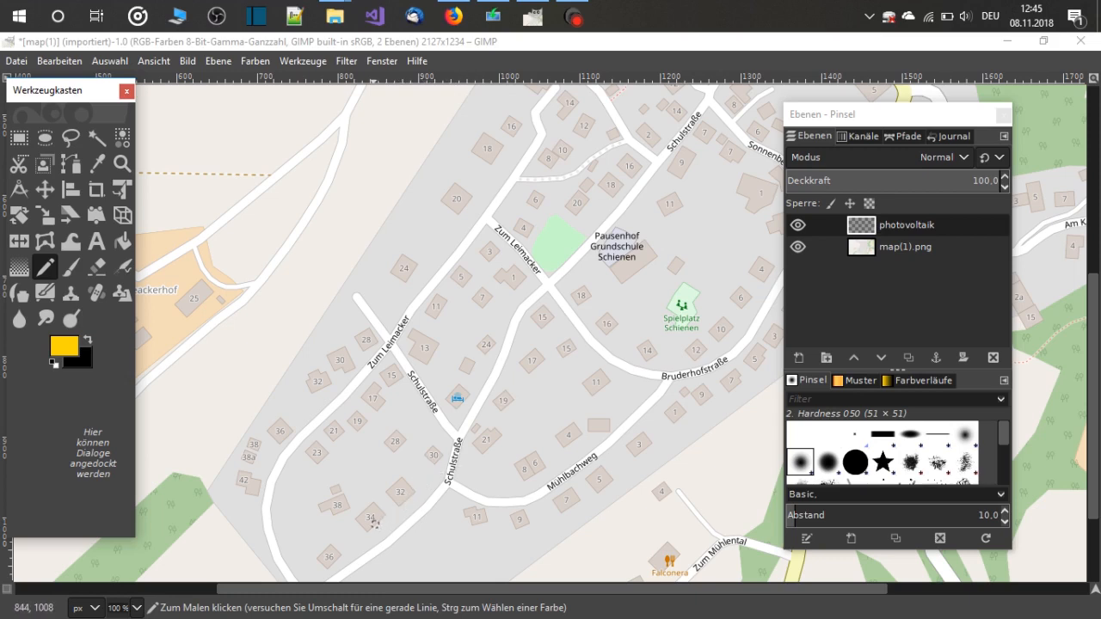
{"action": "left_click", "coordinate": [367, 525]}
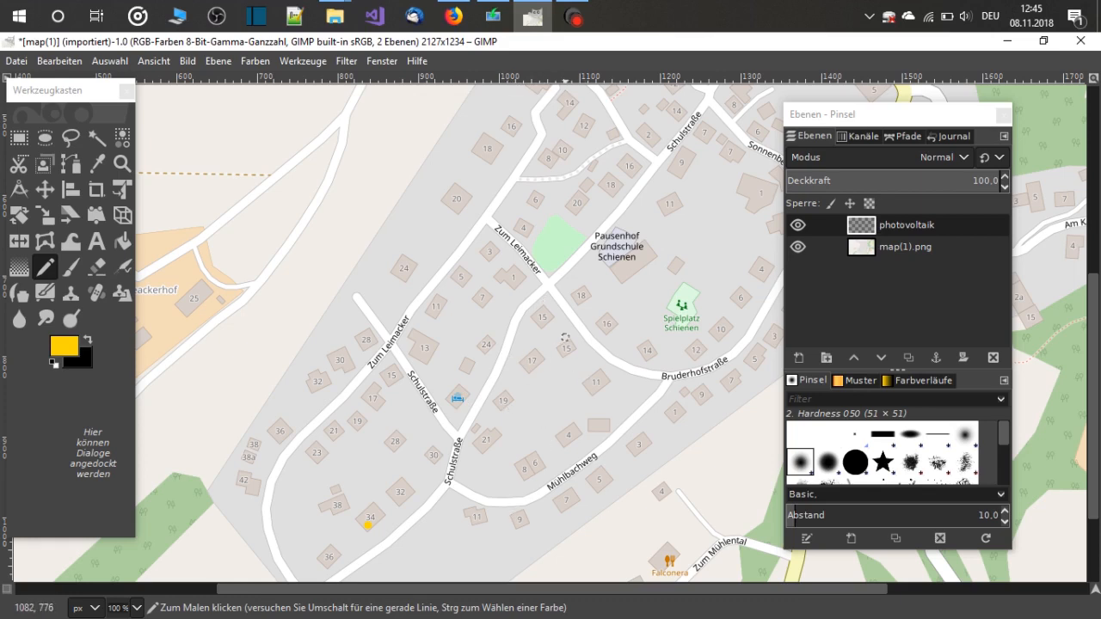
{"action": "left_click", "coordinate": [539, 323]}
{"action": "left_click", "coordinate": [511, 279]}
{"action": "left_click", "coordinate": [479, 304]}
{"action": "left_click", "coordinate": [377, 410]}
{"action": "left_click", "coordinate": [431, 358]}
{"action": "left_click", "coordinate": [316, 463]}
{"action": "left_click", "coordinate": [568, 439]}
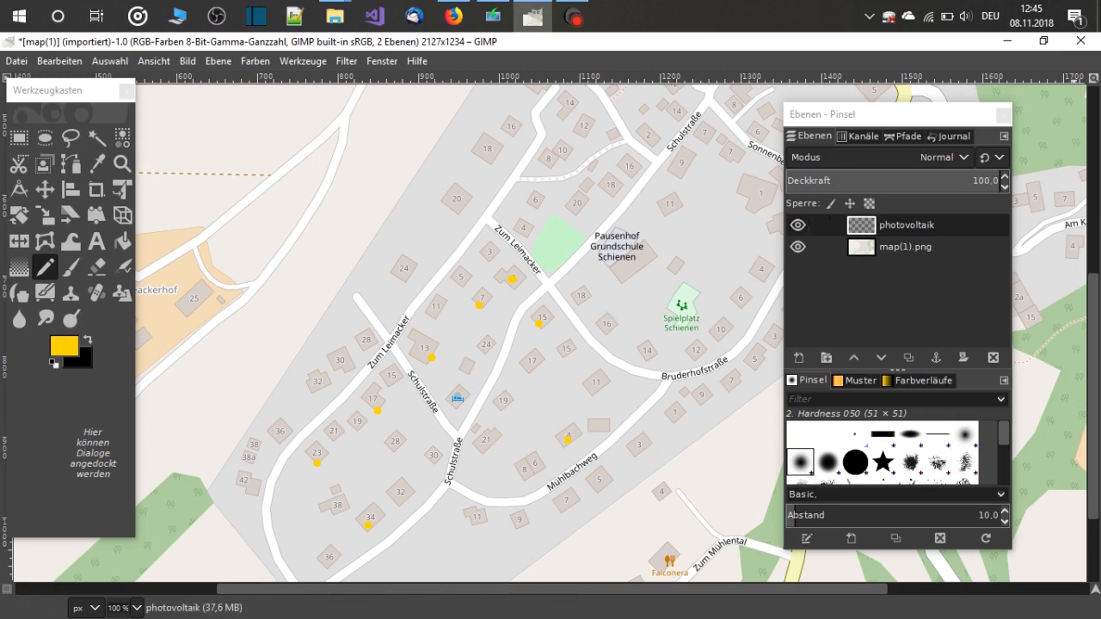
Create a new transparent layer named solar heating above the photovoltaik layer
{"action": "left_click", "coordinate": [906, 226]}
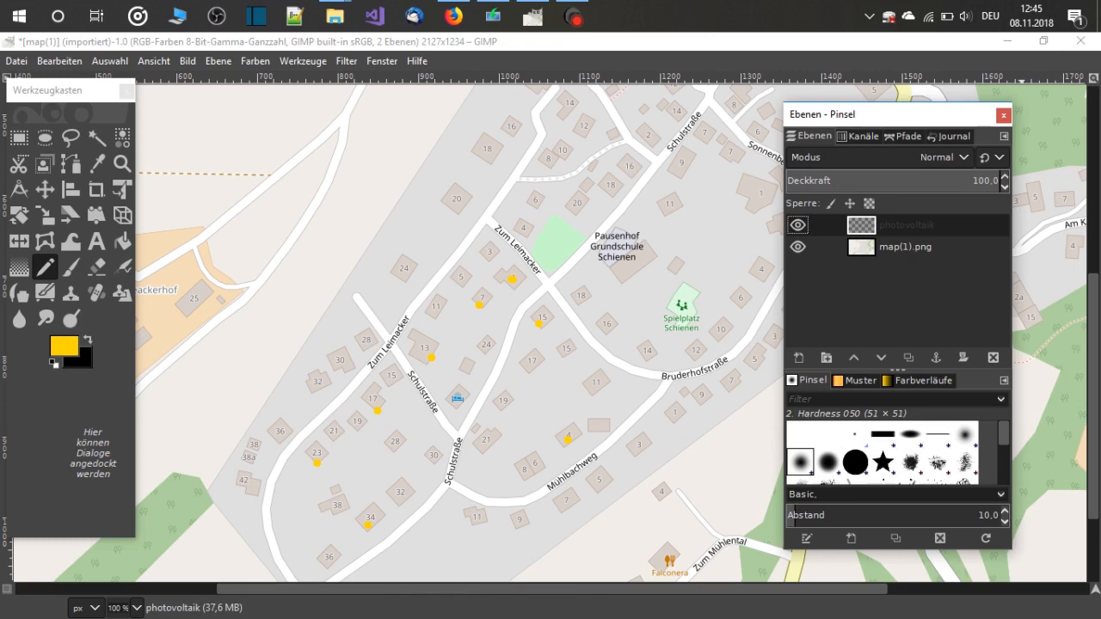
{"action": "right_click", "coordinate": [868, 226]}
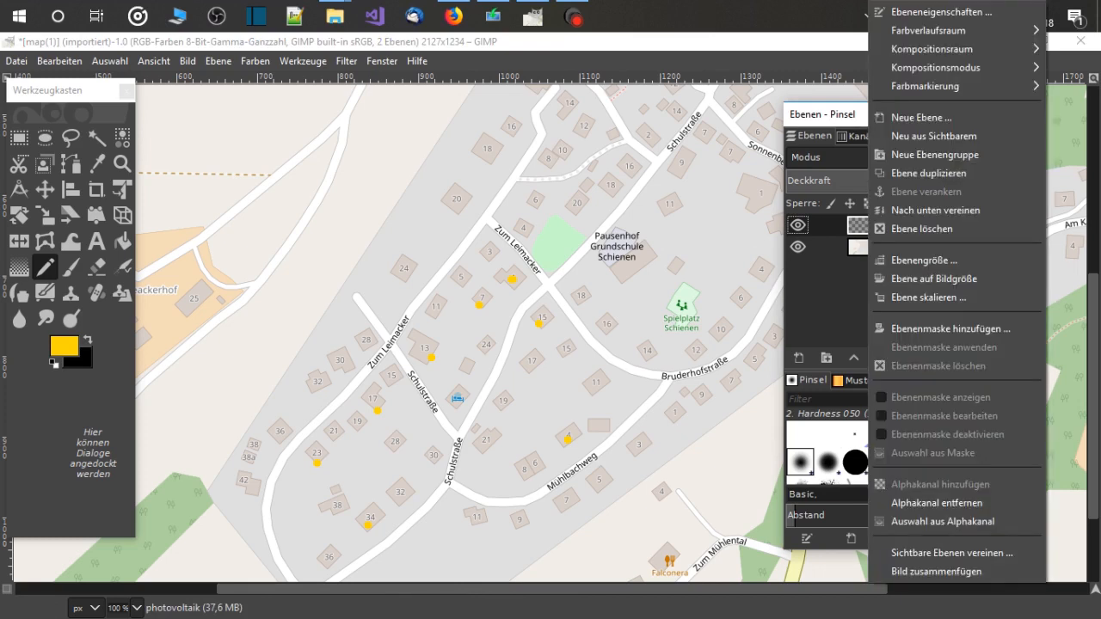
{"action": "left_click", "coordinate": [819, 225]}
{"action": "right_click", "coordinate": [817, 226]}
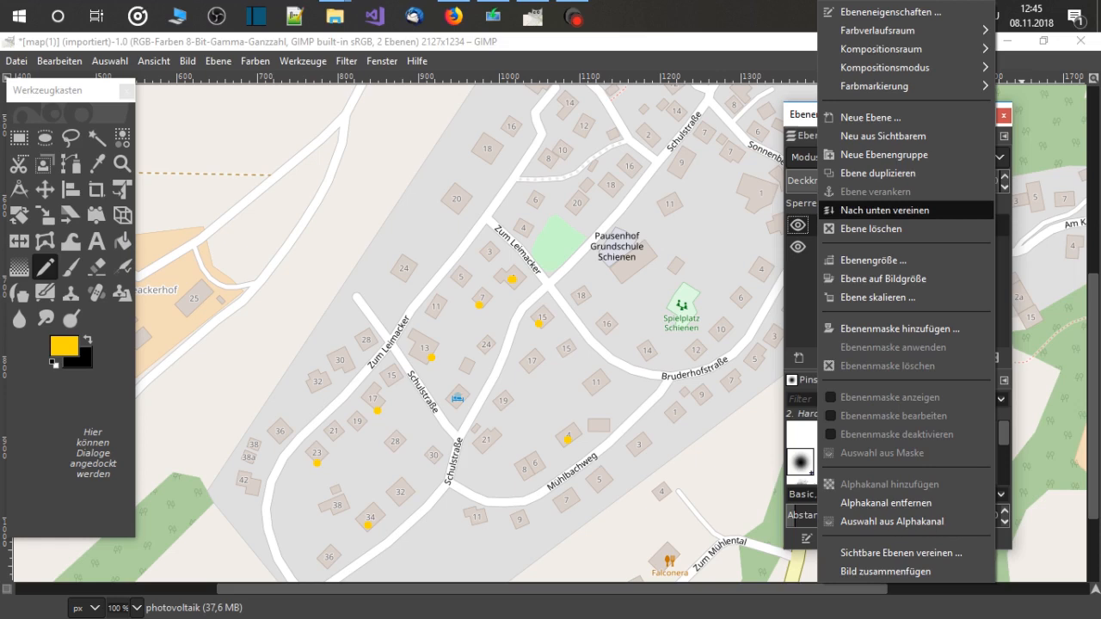
{"action": "left_click", "coordinate": [870, 117]}
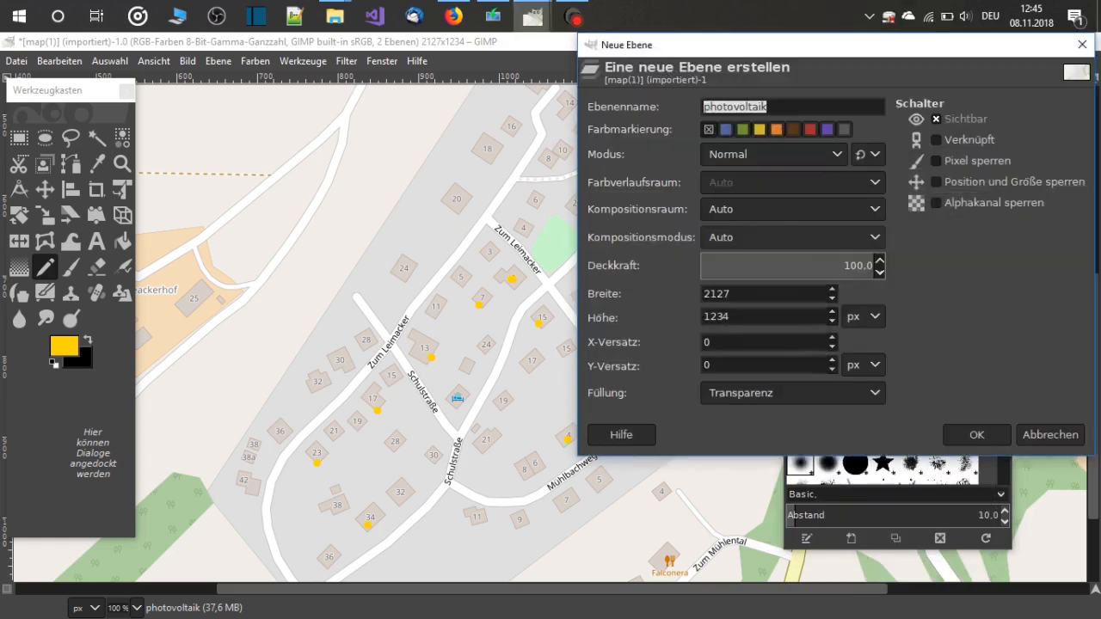
{"action": "type", "text": "so"}
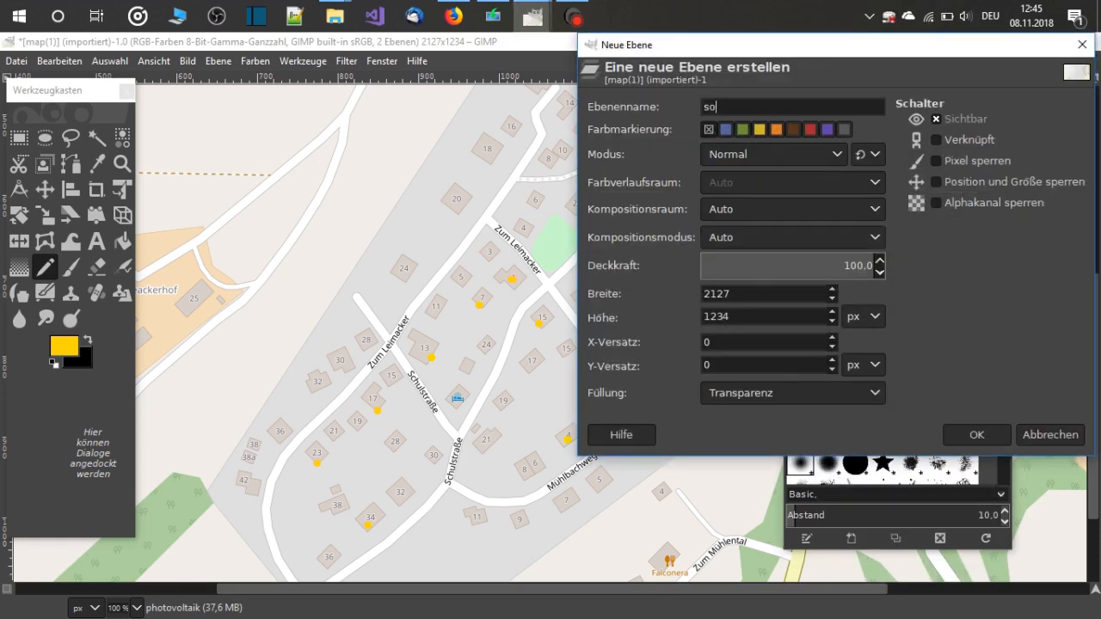
{"action": "type", "text": "lar heating"}
{"action": "left_click", "coordinate": [977, 435]}
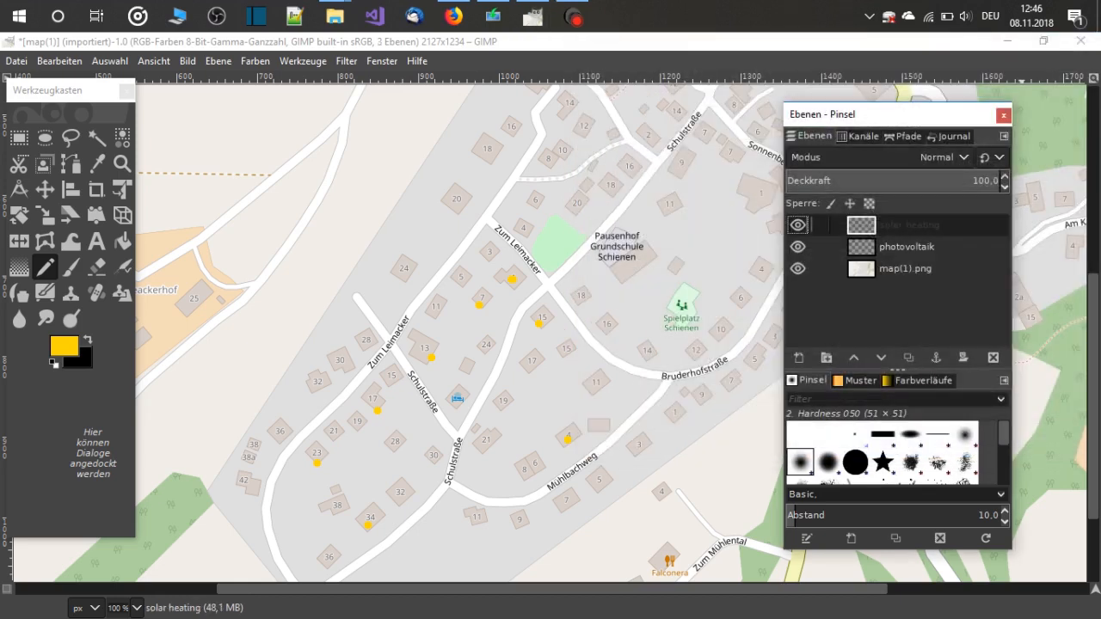
Change the foreground colour to the blue from the colour history
{"action": "left_click", "coordinate": [64, 346]}
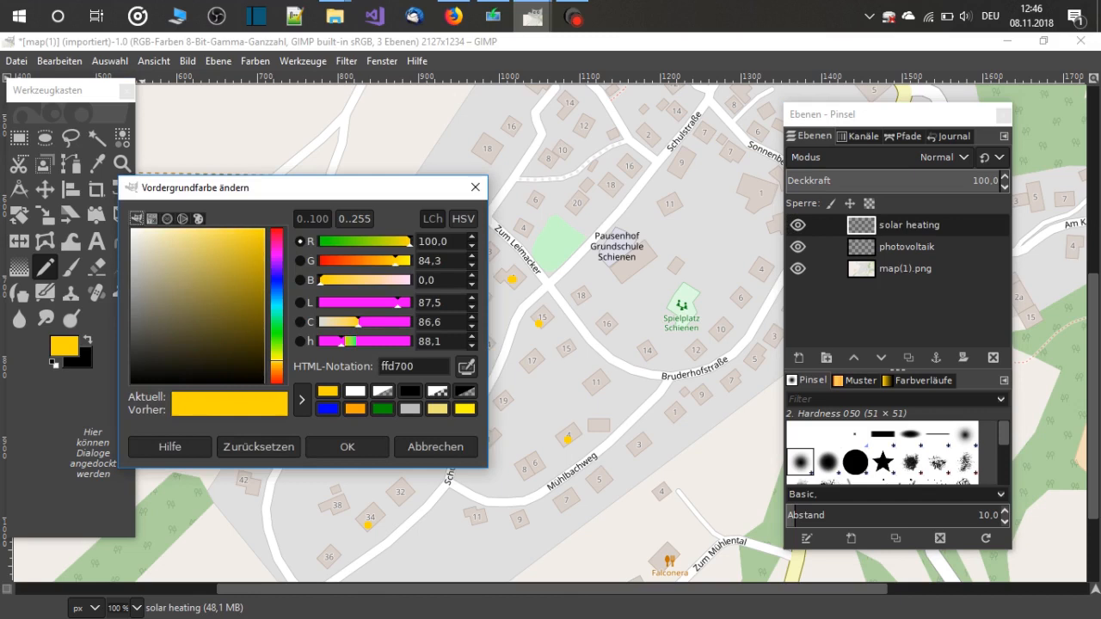
{"action": "left_click", "coordinate": [328, 408]}
{"action": "left_click", "coordinate": [347, 447]}
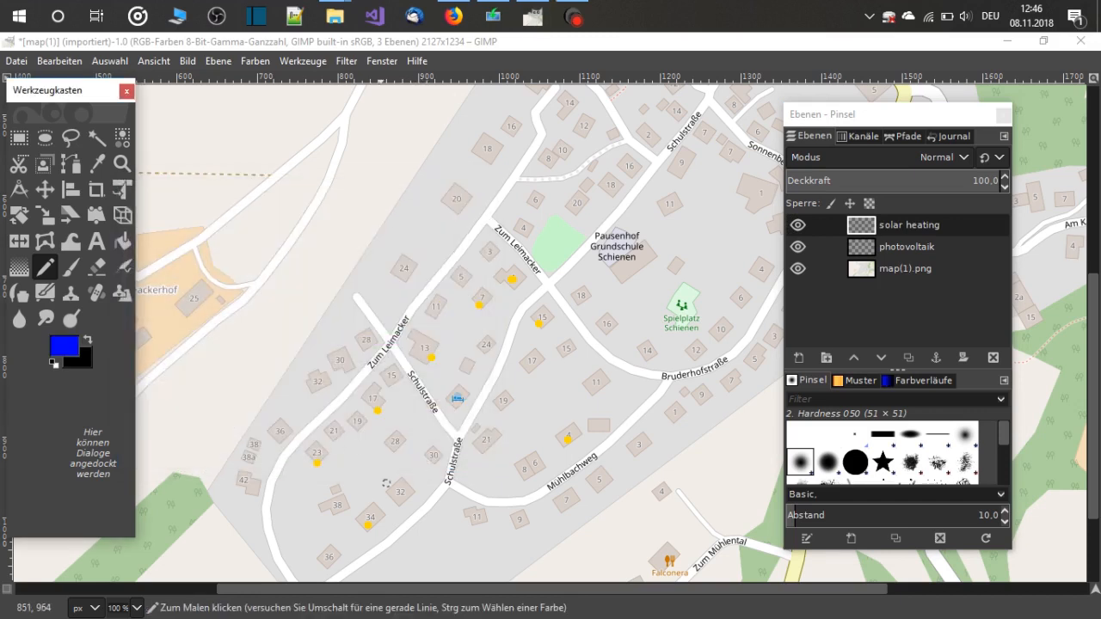
{"action": "left_click", "coordinate": [377, 516]}
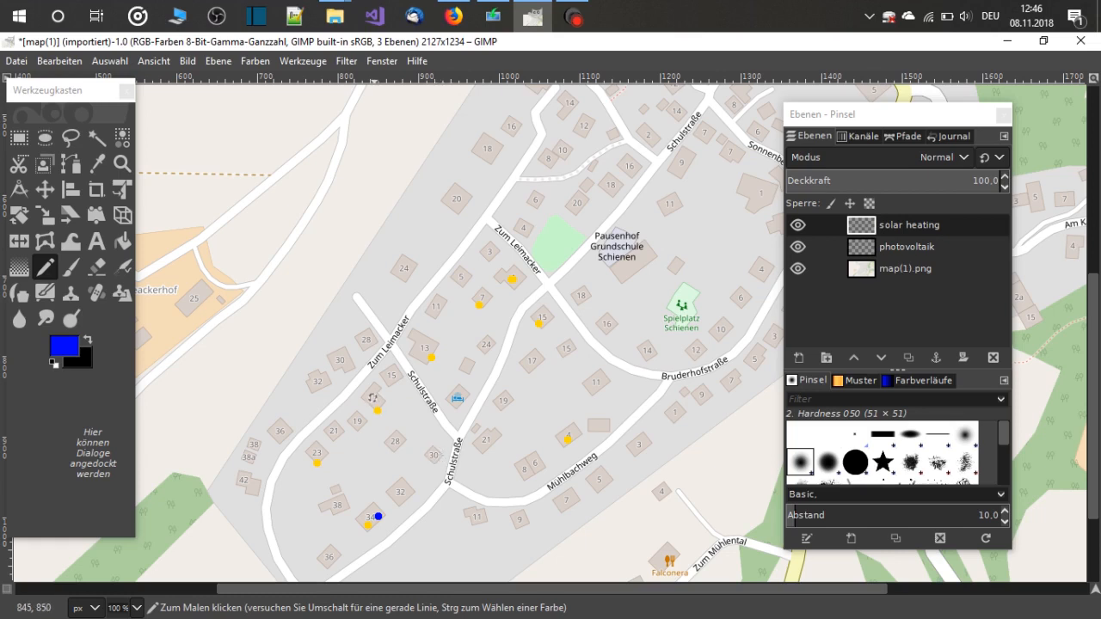
{"action": "left_click", "coordinate": [383, 400]}
{"action": "left_click", "coordinate": [325, 452]}
{"action": "left_click", "coordinate": [435, 311]}
{"action": "left_click", "coordinate": [529, 365]}
{"action": "left_click", "coordinate": [523, 478]}
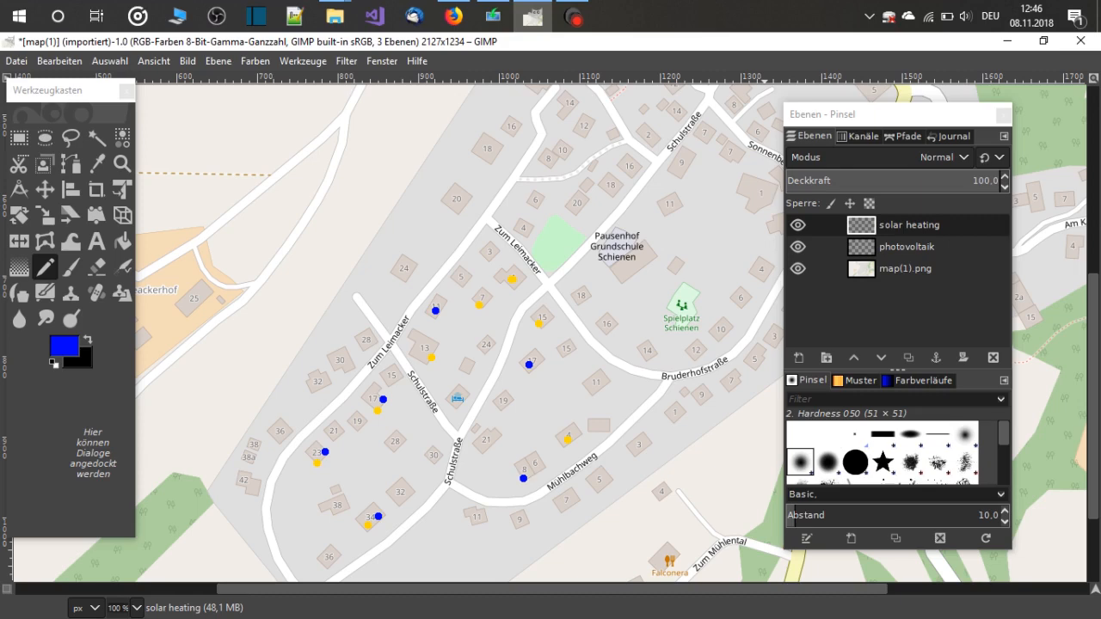
{"action": "scroll", "coordinate": [456, 335], "scroll_direction": "up", "scroll_amount": 5}
{"action": "scroll", "coordinate": [456, 335], "scroll_direction": "down", "scroll_amount": 5}
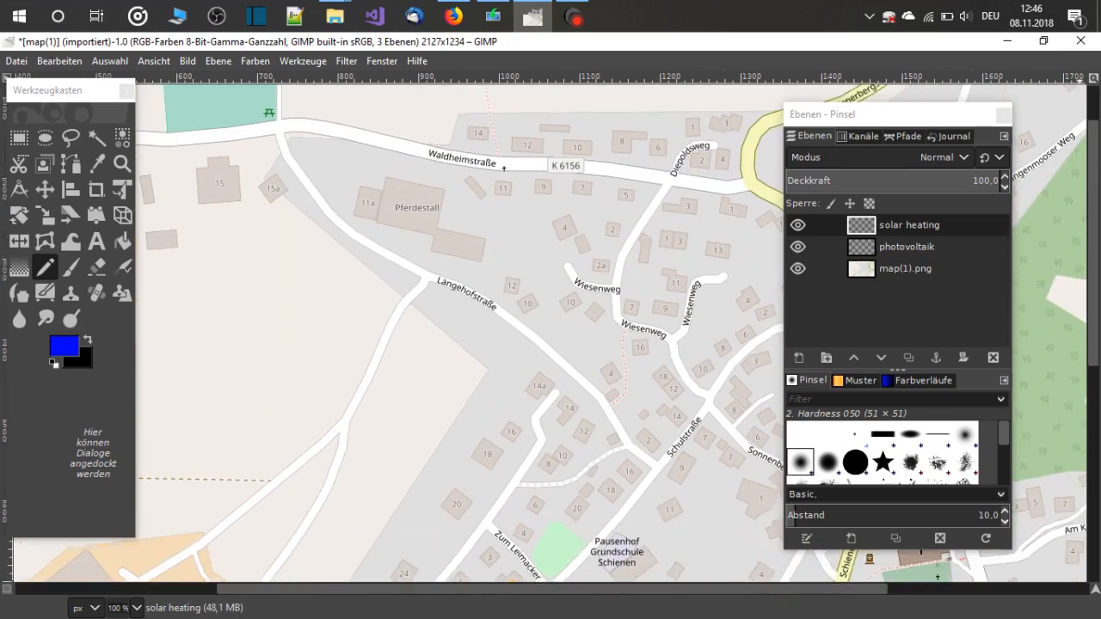
{"action": "scroll", "coordinate": [456, 335], "scroll_direction": "down", "scroll_amount": 4}
{"action": "scroll", "coordinate": [456, 335], "scroll_direction": "up", "scroll_amount": 5}
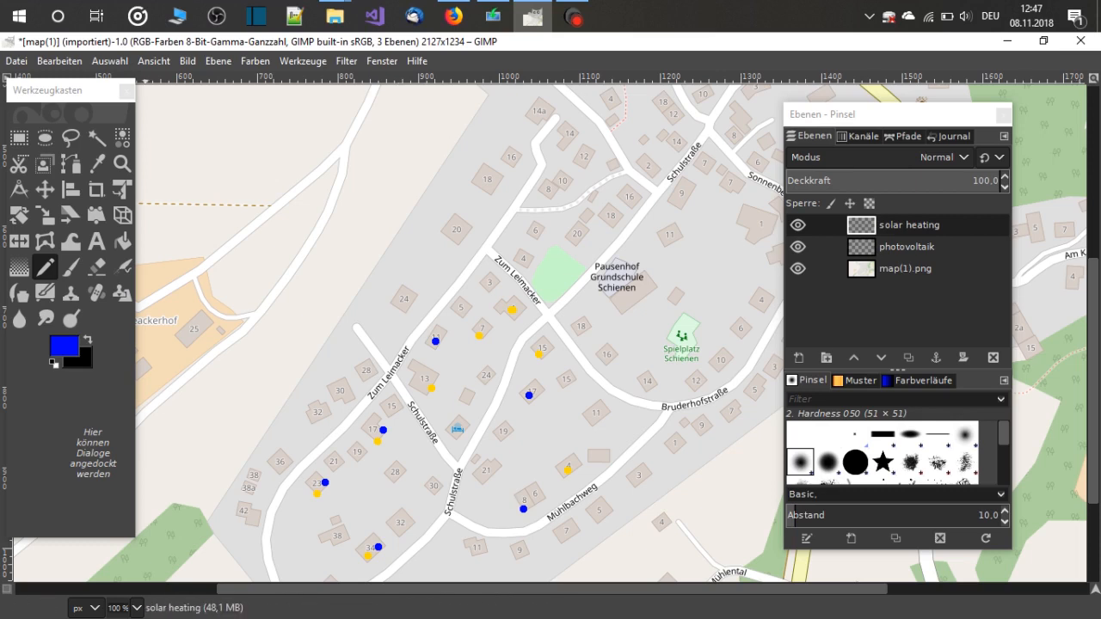
Export the marked map with all layers visible as map(1)-exp.png in the lieder folder, keeping the default PNG options
{"action": "left_click", "coordinate": [16, 61]}
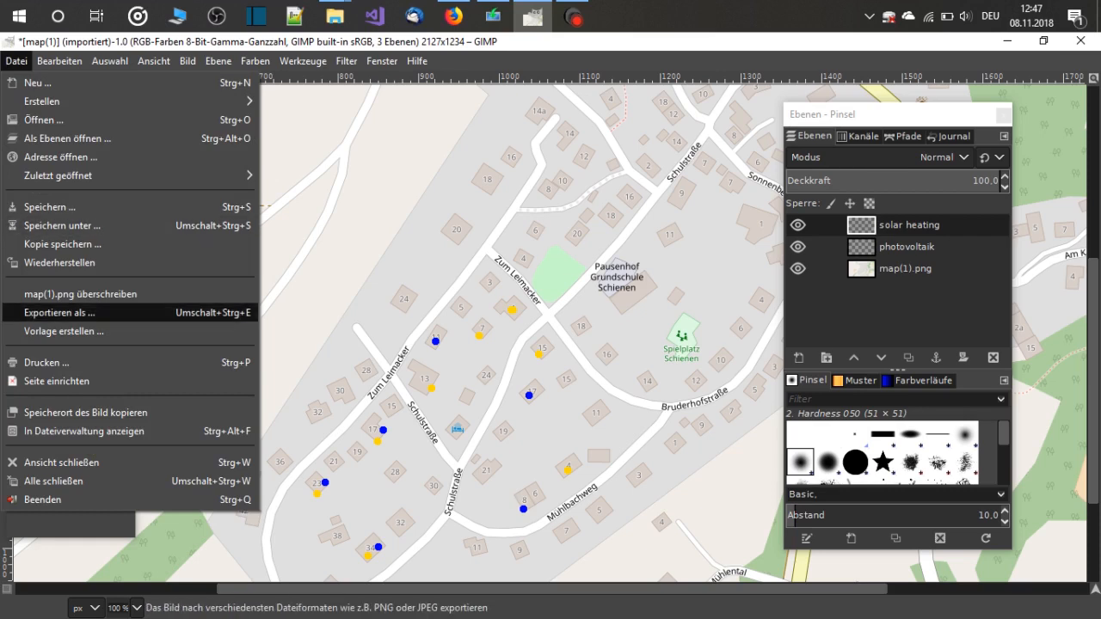
{"action": "left_click", "coordinate": [86, 312]}
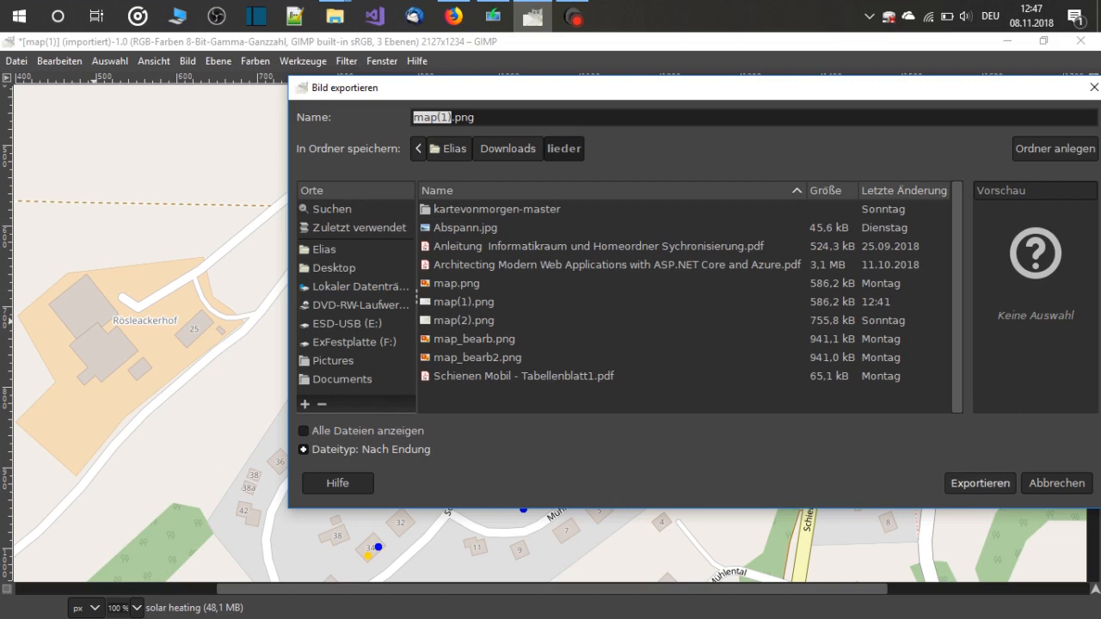
{"action": "left_click", "coordinate": [452, 118]}
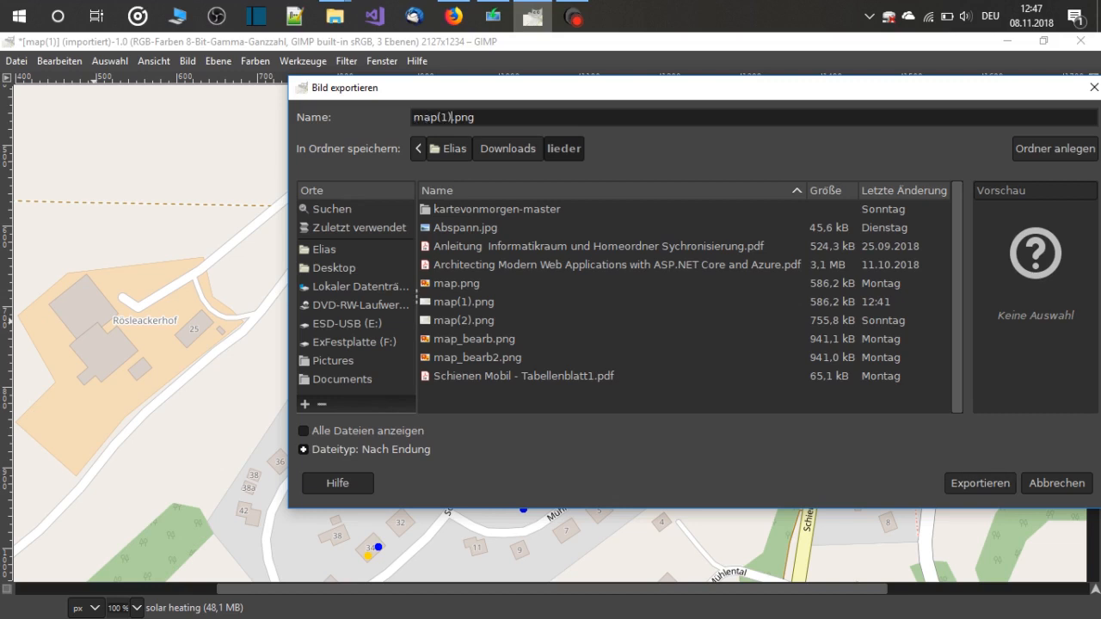
{"action": "type", "text": "-exp"}
{"action": "left_click", "coordinate": [980, 483]}
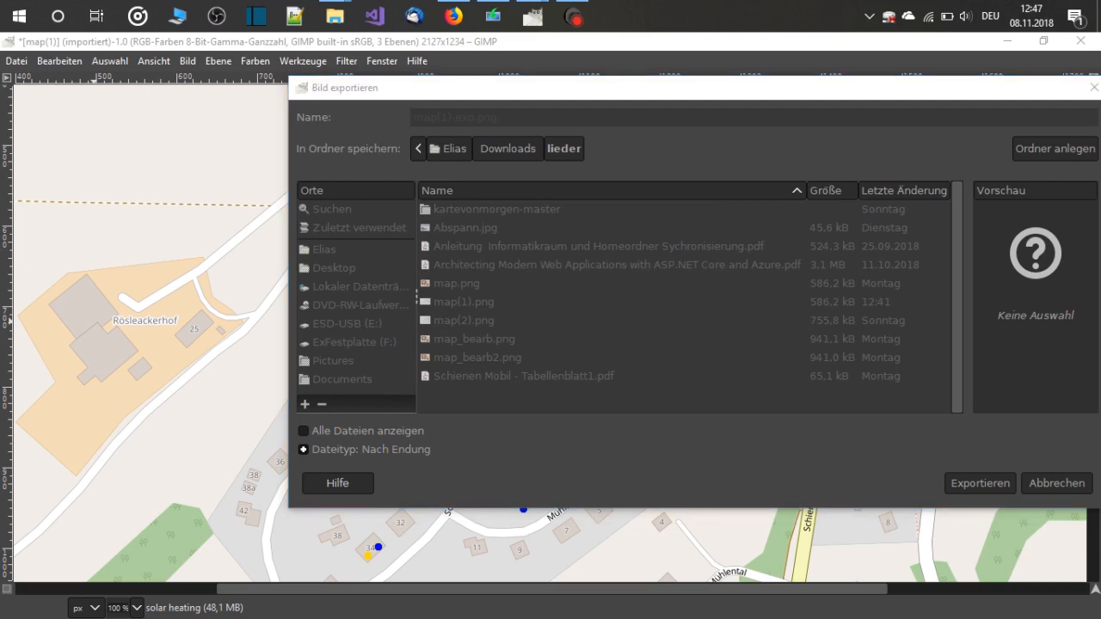
{"action": "left_click", "coordinate": [588, 462]}
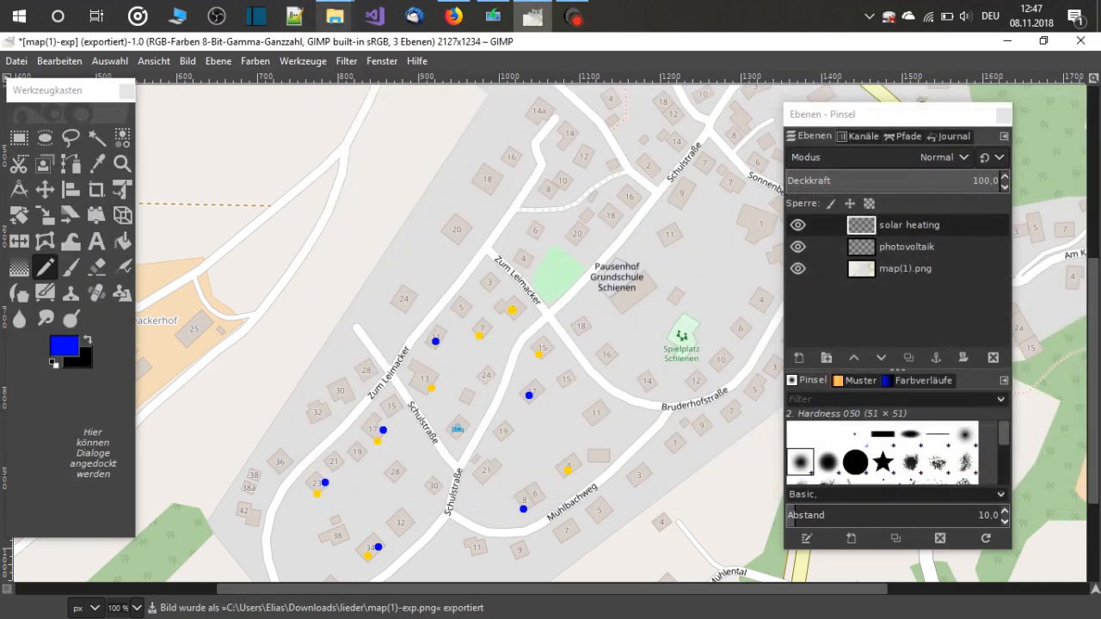
Open map(1)-exp from the lieder folder in Photos and examine the gold and blue house markings up close
{"action": "mouse_move", "coordinate": [335, 15]}
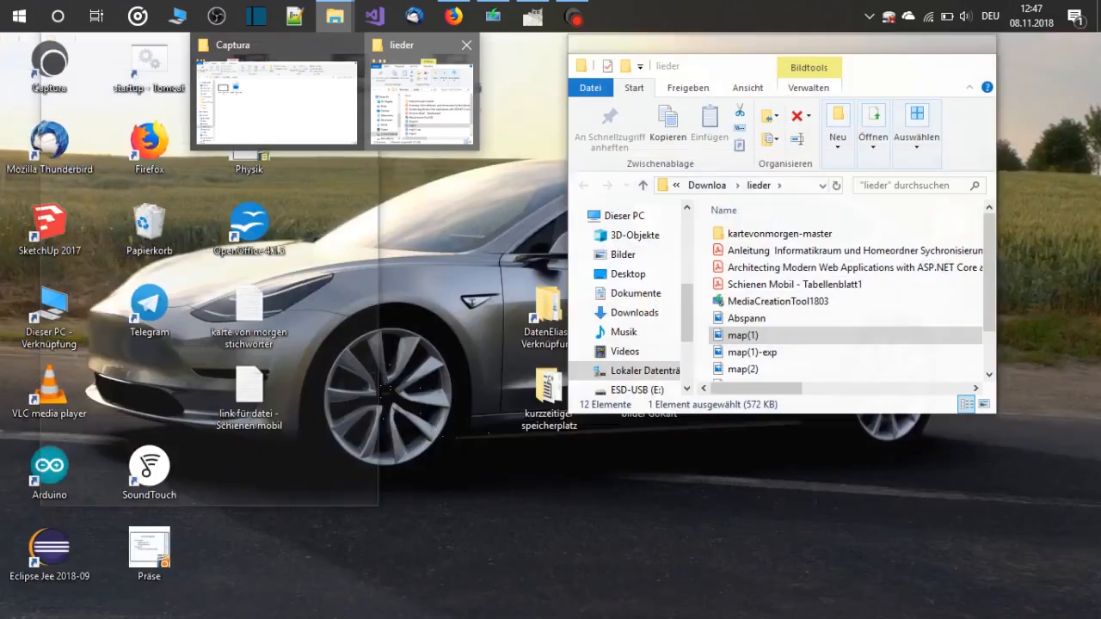
{"action": "left_click", "coordinate": [422, 101]}
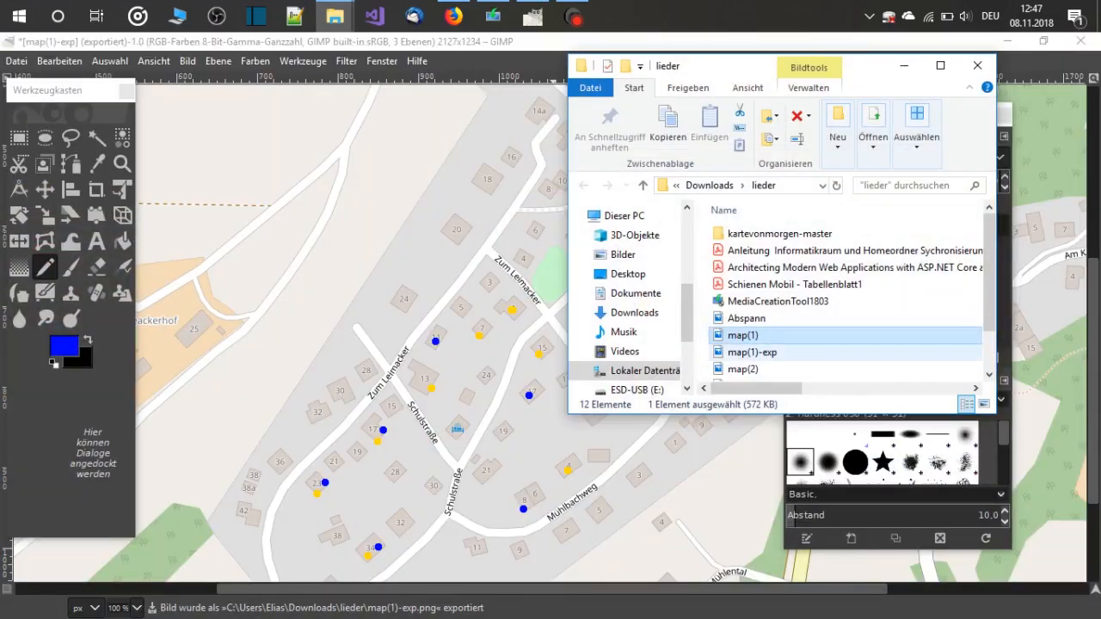
{"action": "left_click", "coordinate": [773, 353]}
{"action": "double_click", "coordinate": [773, 354]}
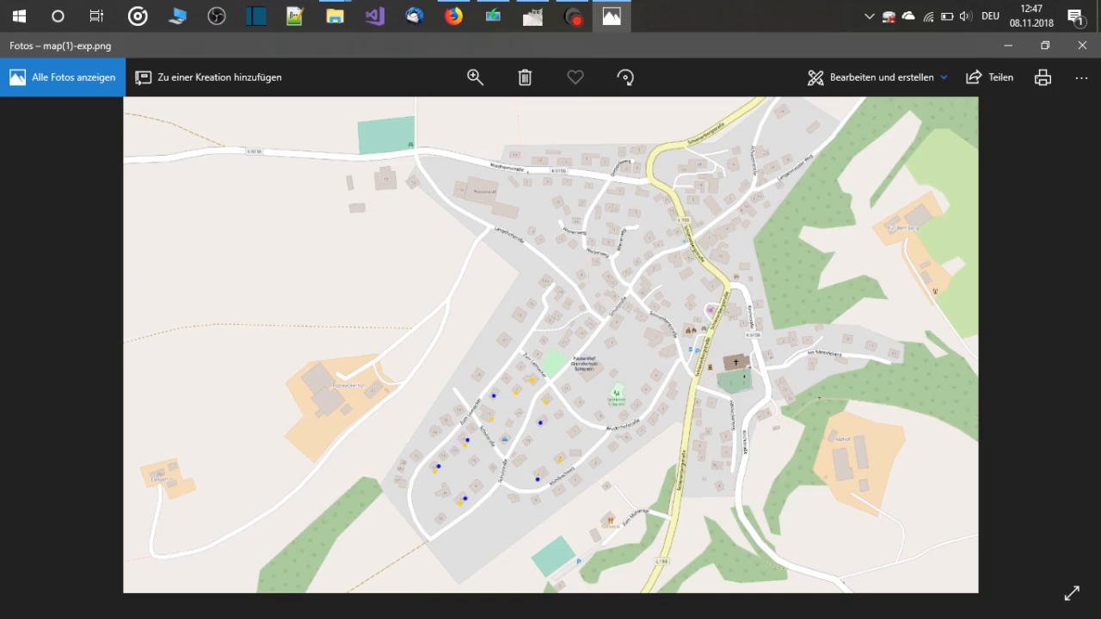
{"action": "double_click", "coordinate": [489, 439]}
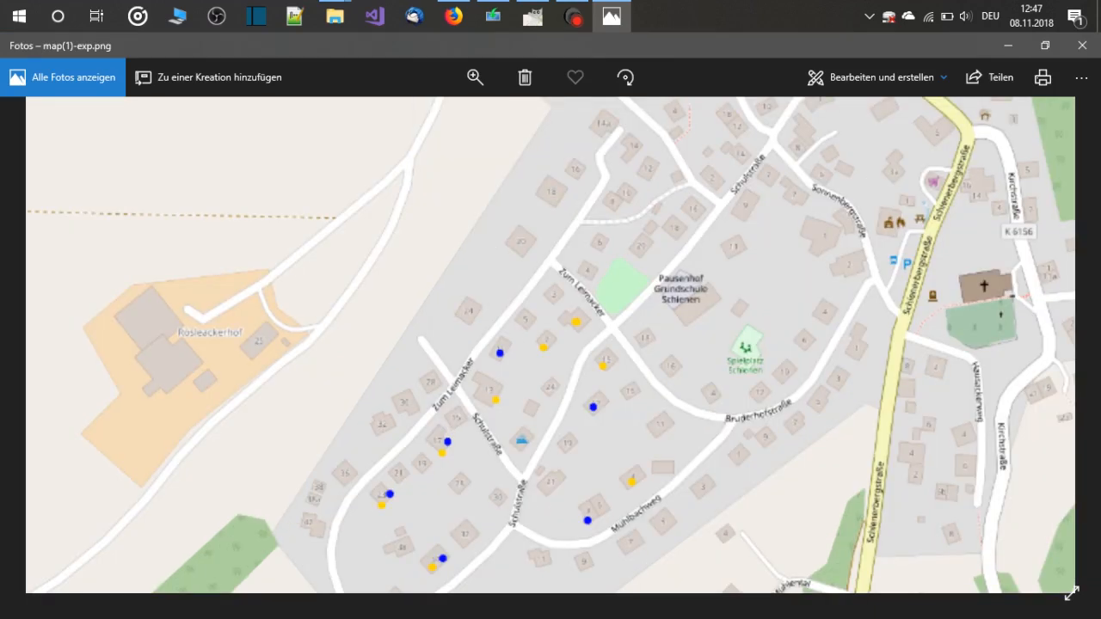
{"action": "scroll", "coordinate": [756, 391], "scroll_direction": "up", "scroll_amount": 2}
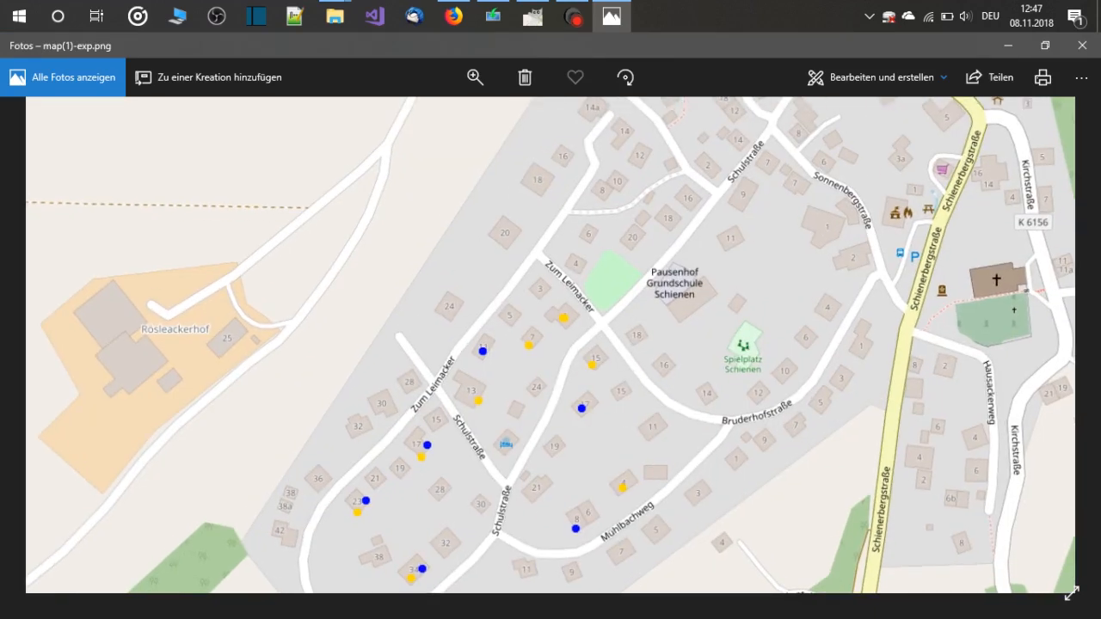
{"action": "left_click_drag", "start_coordinate": [756, 392], "coordinate": [864, 208]}
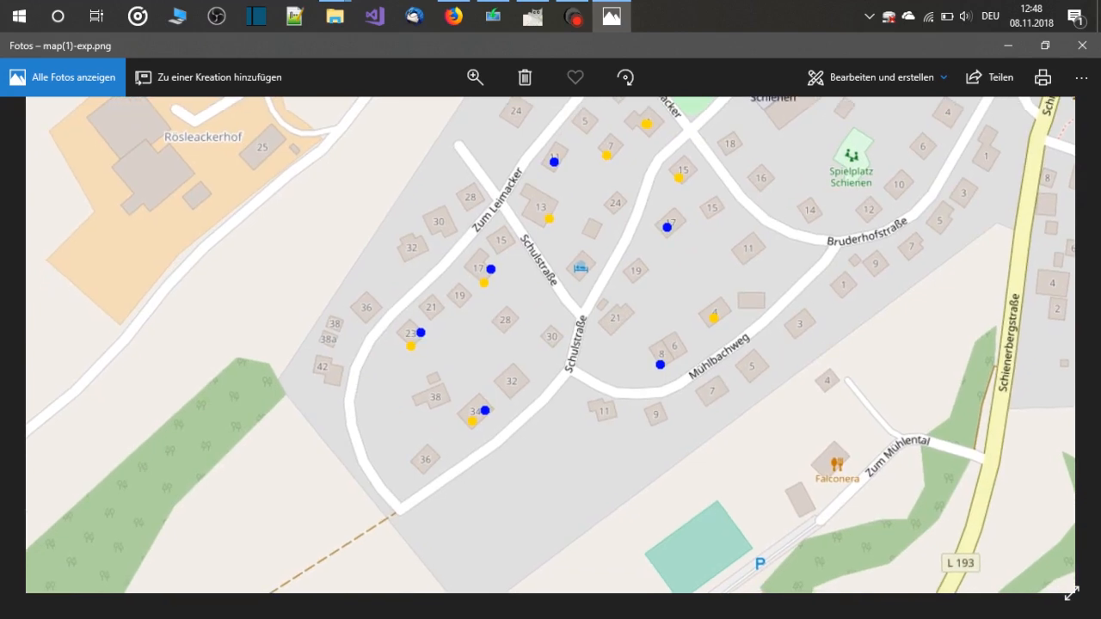
{"action": "double_click", "coordinate": [865, 208]}
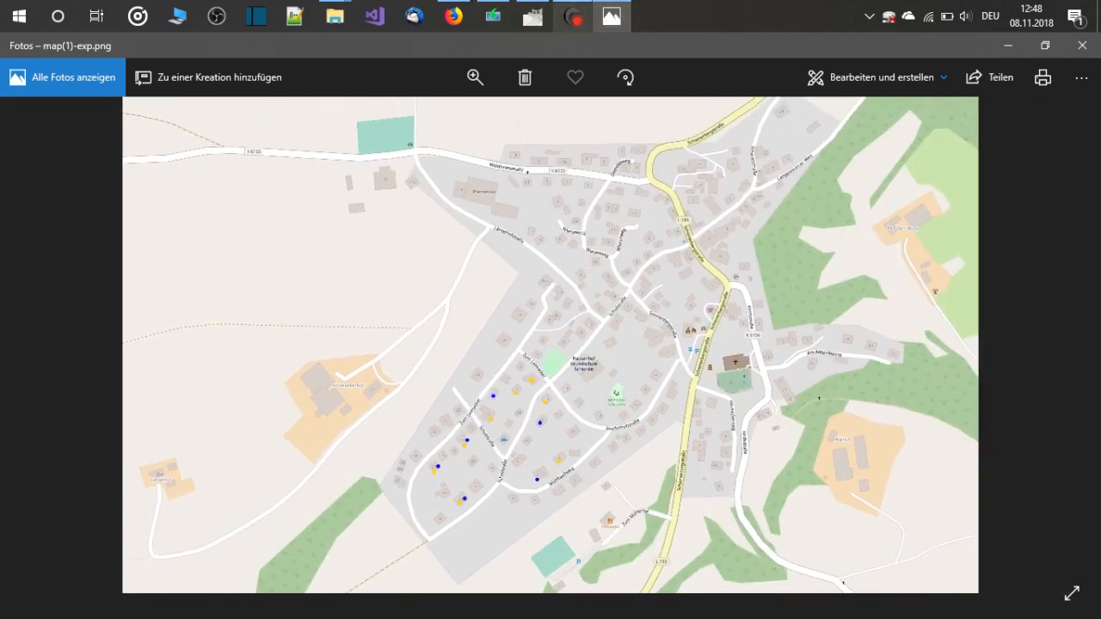
Switch back to GIMP, hide the solar heating layer and export the image as map(1)-exp-photo.png with default PNG options
{"action": "left_click", "coordinate": [533, 16]}
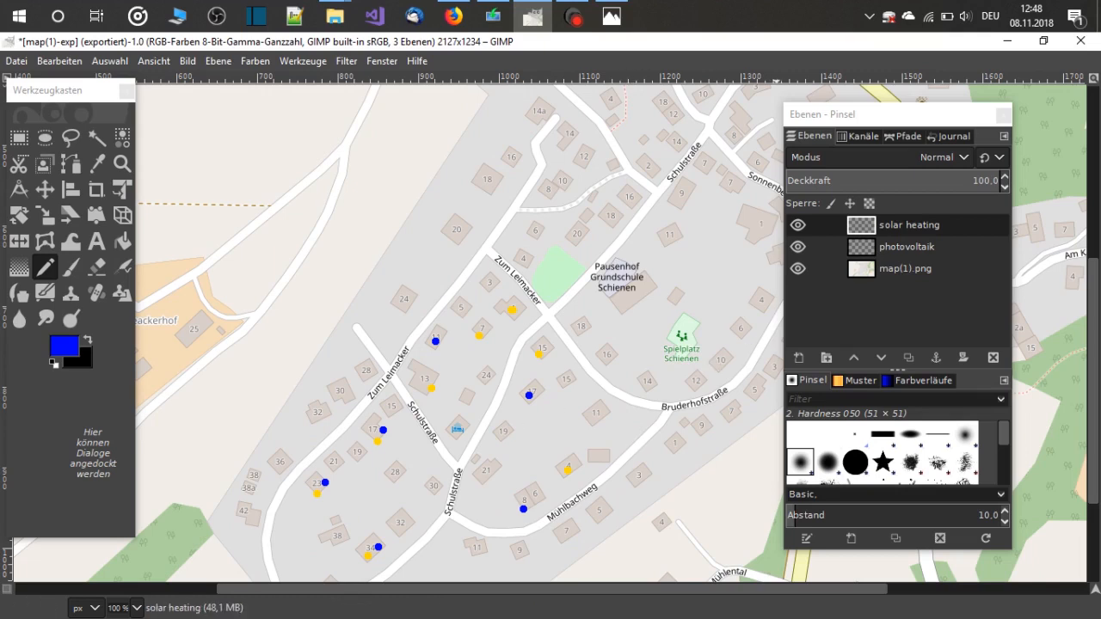
{"action": "left_click", "coordinate": [799, 224]}
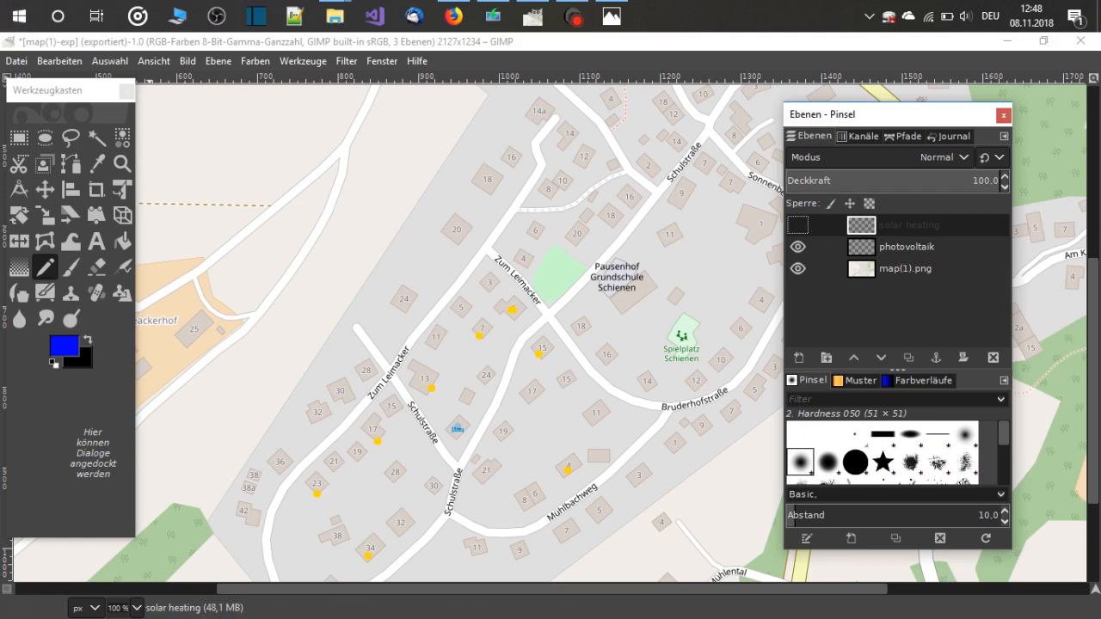
{"action": "left_click", "coordinate": [17, 60]}
{"action": "left_click", "coordinate": [58, 312]}
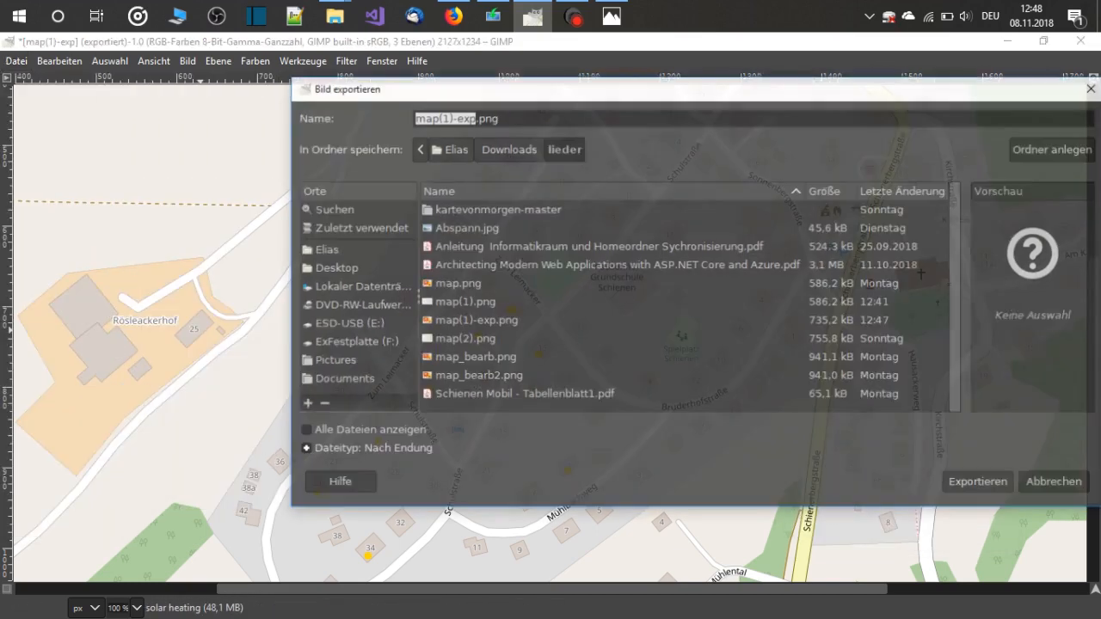
{"action": "left_click", "coordinate": [980, 483]}
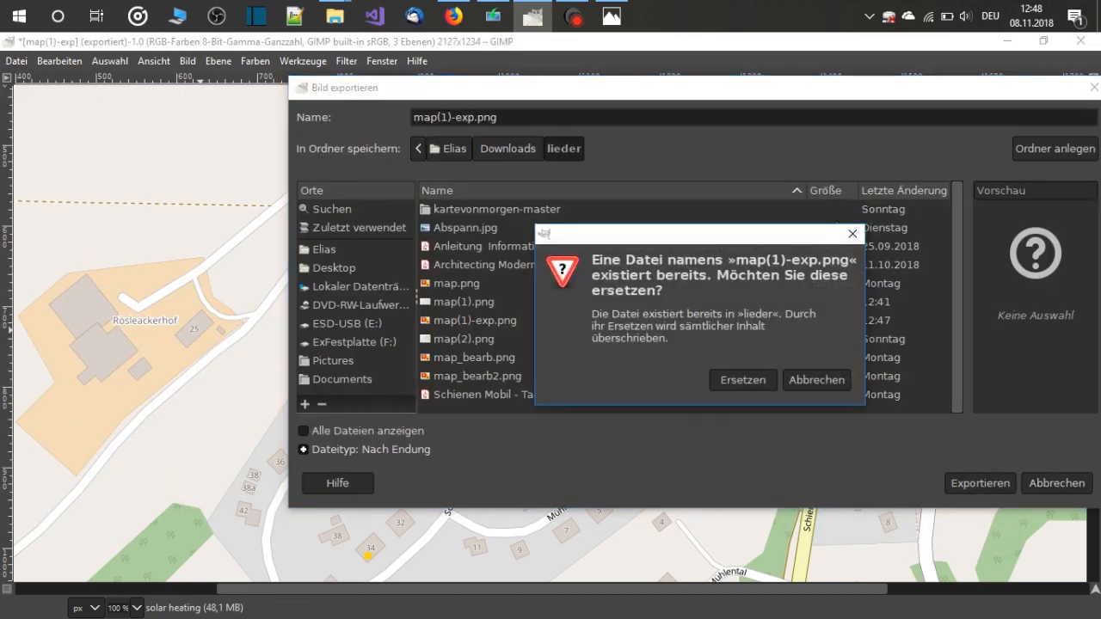
{"action": "left_click", "coordinate": [817, 381]}
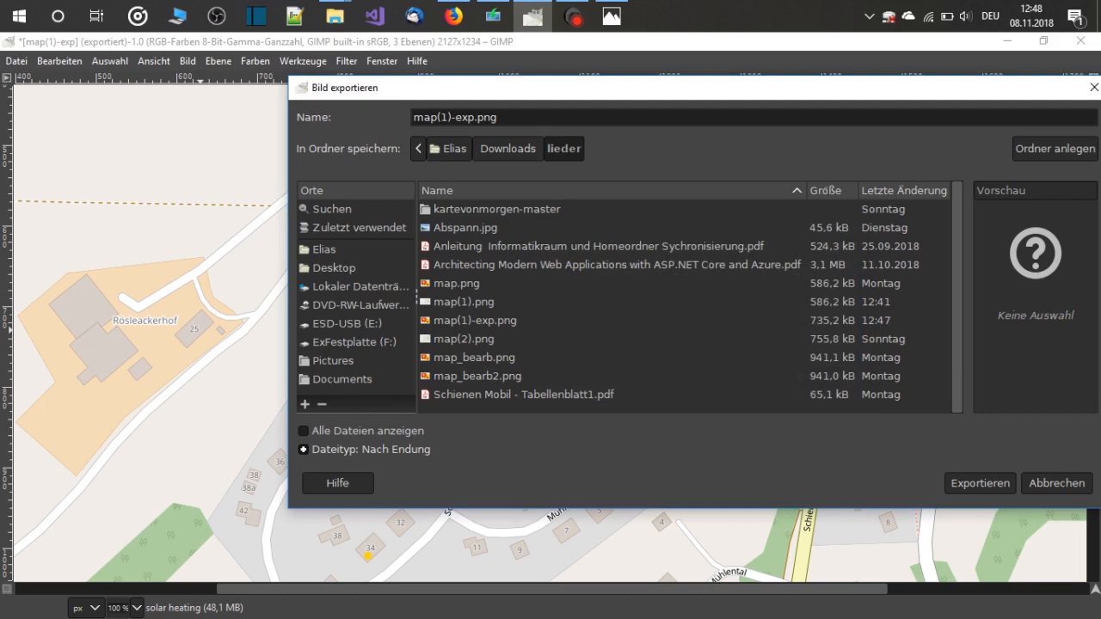
{"action": "type", "text": "-photo"}
{"action": "key", "text": "Return"}
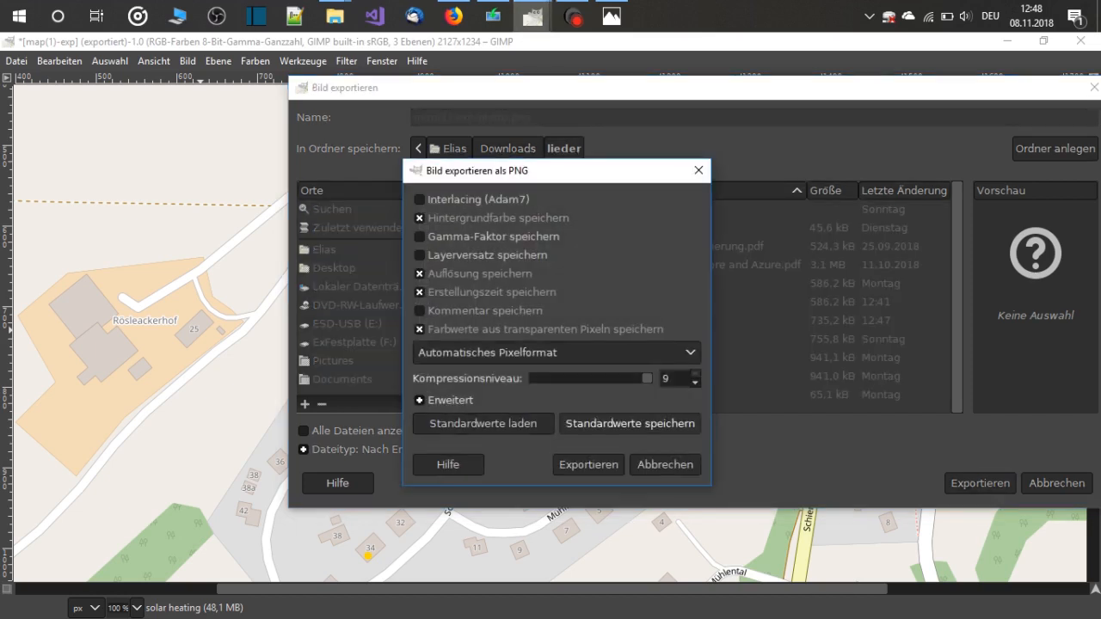
{"action": "key", "text": "Return"}
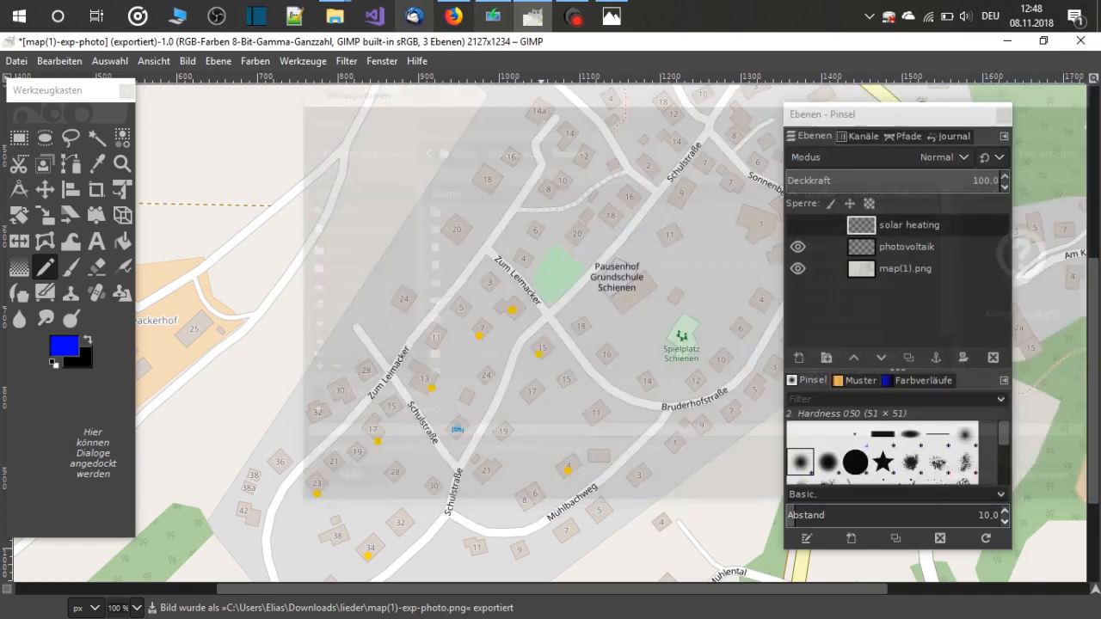
Open map(1)-exp-photo from the lieder folder in Photos, examine the house markings up close, and close the viewer and folder window
{"action": "mouse_move", "coordinate": [335, 16]}
{"action": "left_click", "coordinate": [423, 125]}
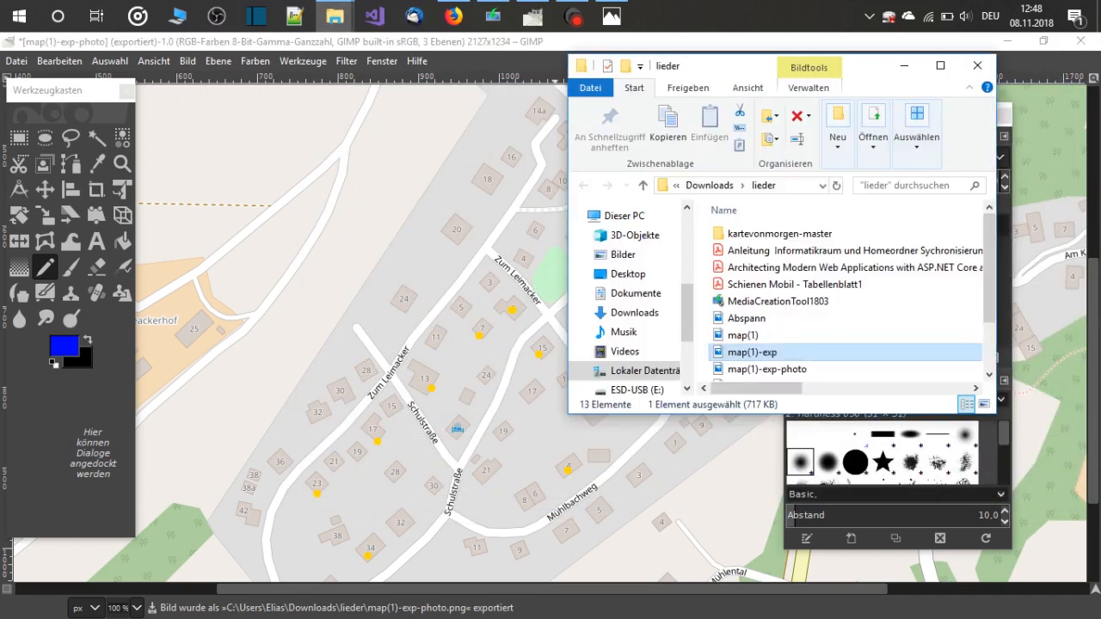
{"action": "left_click", "coordinate": [767, 370]}
{"action": "double_click", "coordinate": [767, 370]}
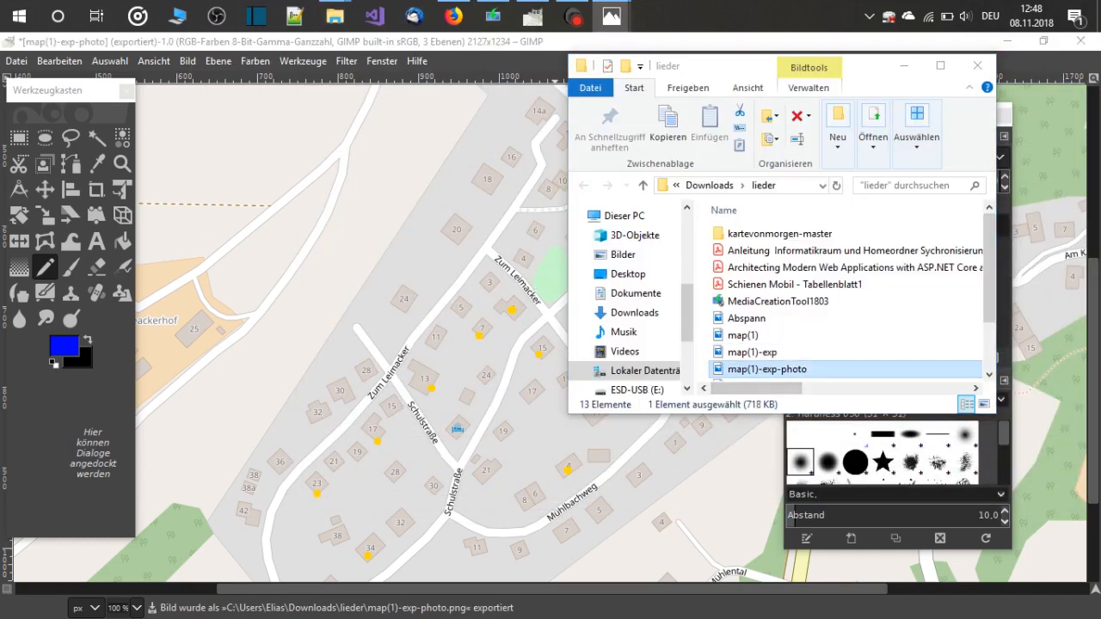
{"action": "double_click", "coordinate": [551, 464]}
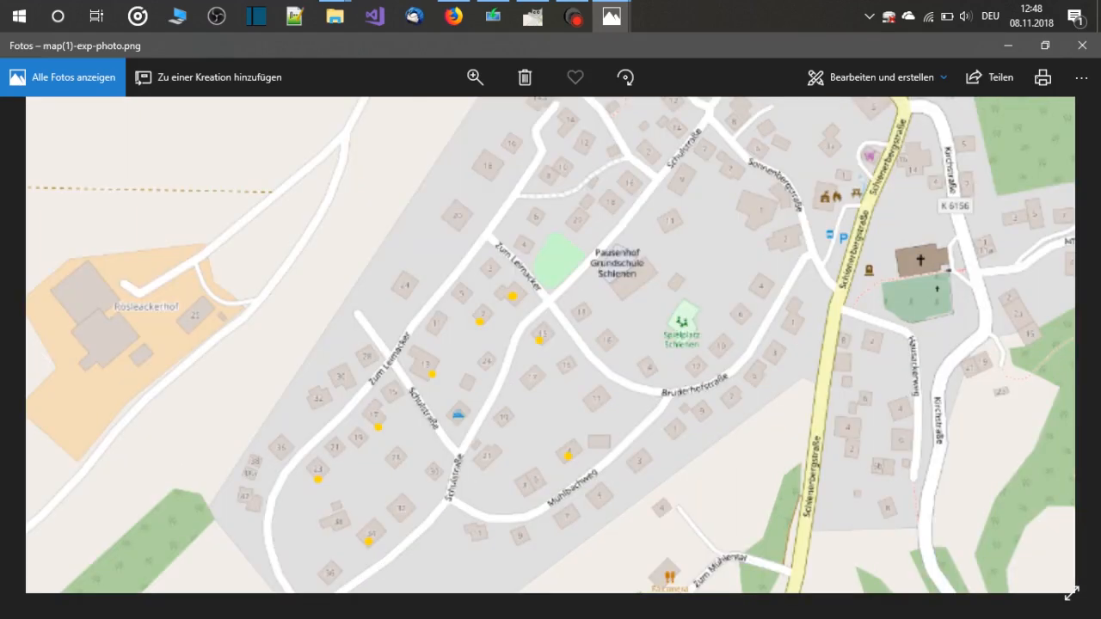
{"action": "left_click_drag", "start_coordinate": [551, 464], "coordinate": [562, 424]}
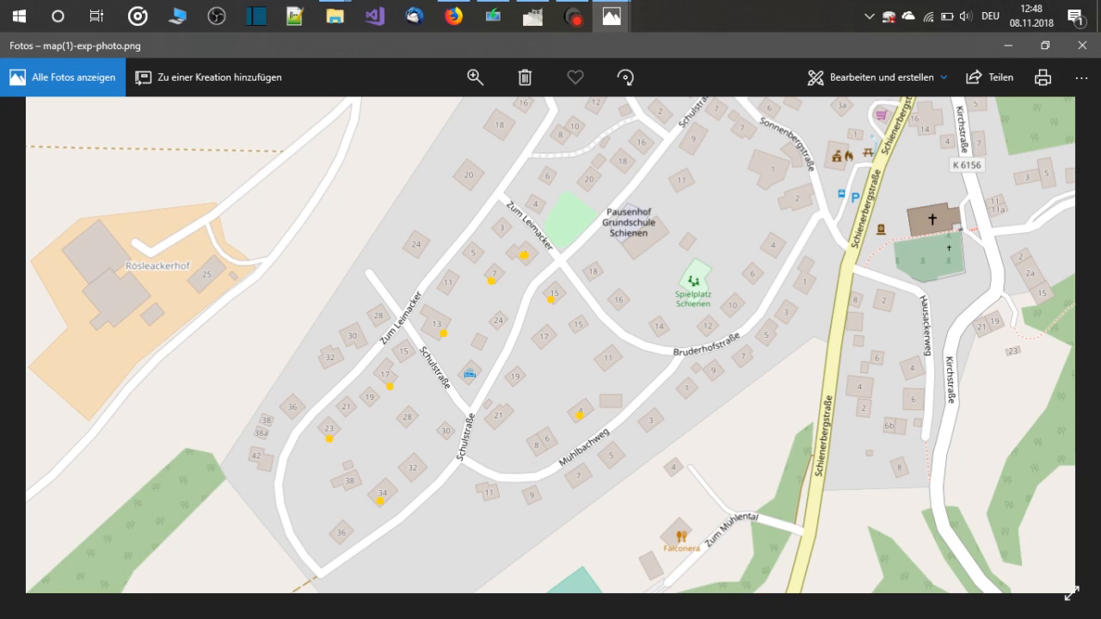
{"action": "left_click", "coordinate": [1082, 46]}
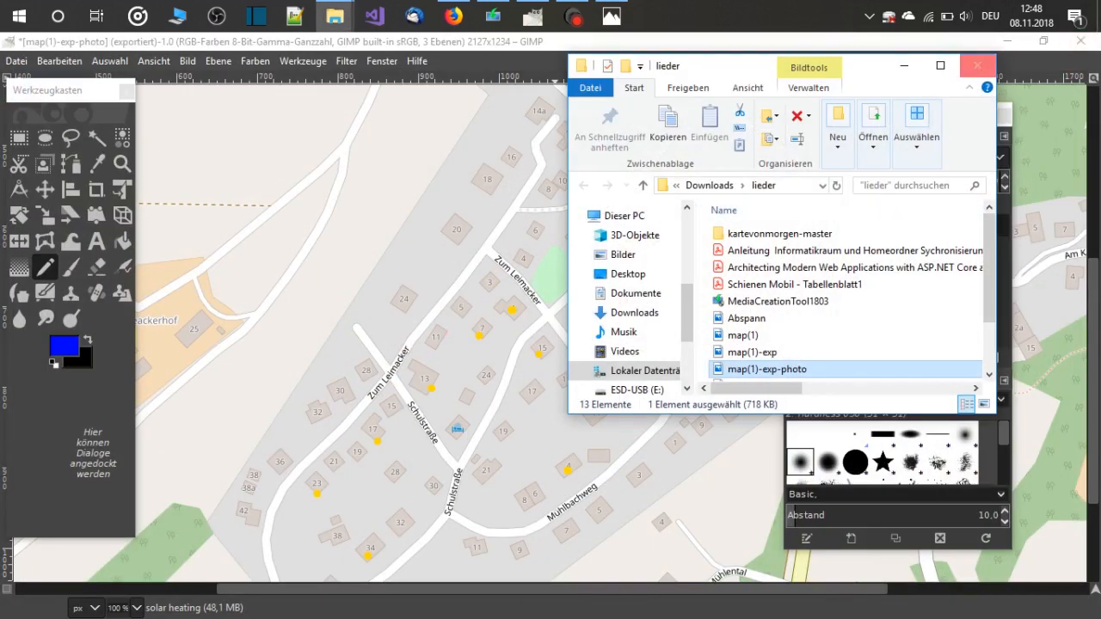
{"action": "left_click", "coordinate": [978, 66]}
{"action": "left_click_drag", "start_coordinate": [937, 115], "coordinate": [911, 104]}
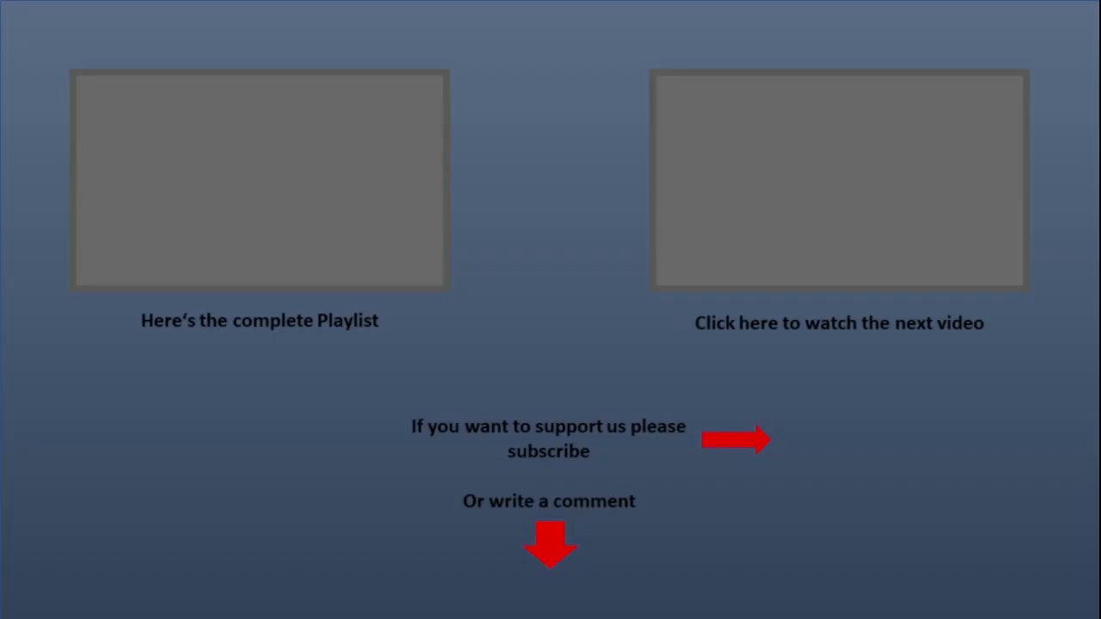